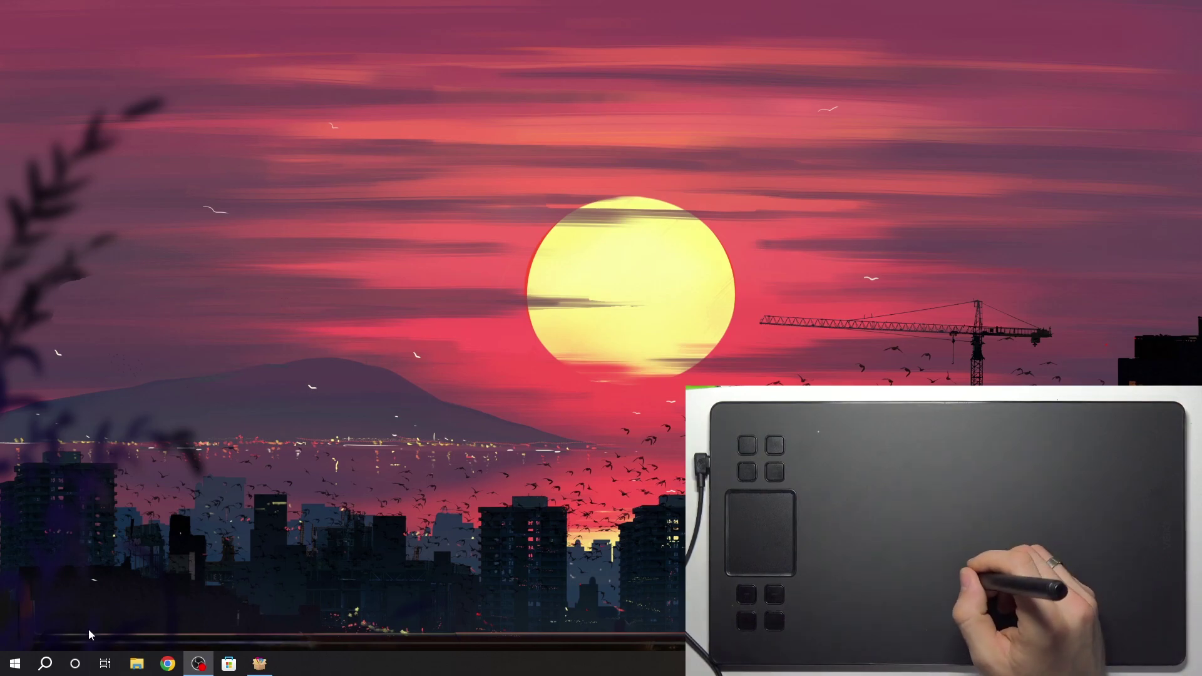
Step: Launch VEIKK Tablet from Start and show the Function page with K1–K8 hotkeys
left_click(14, 664)
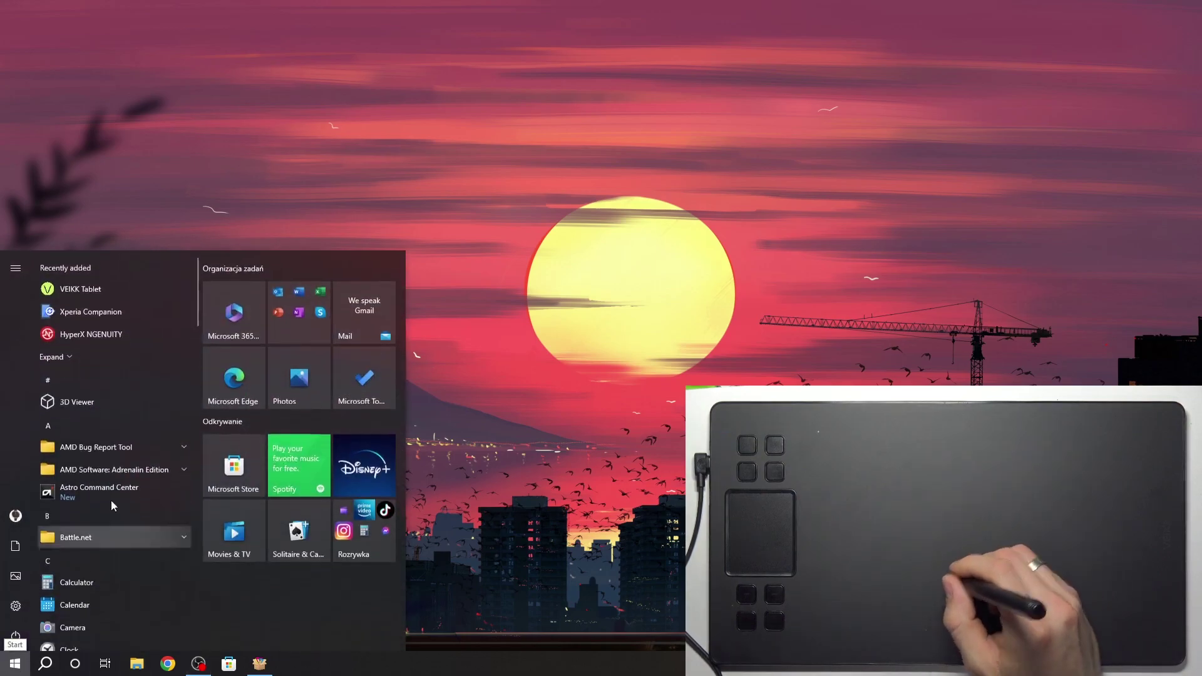
left_click(114, 295)
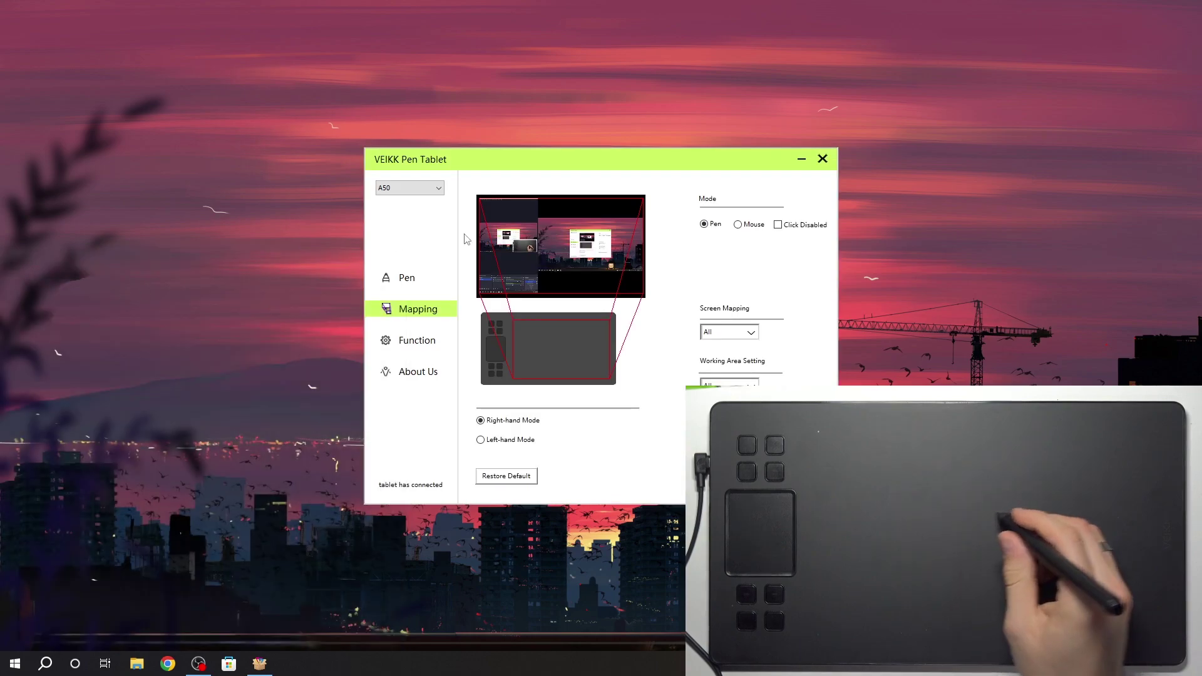
left_click(423, 343)
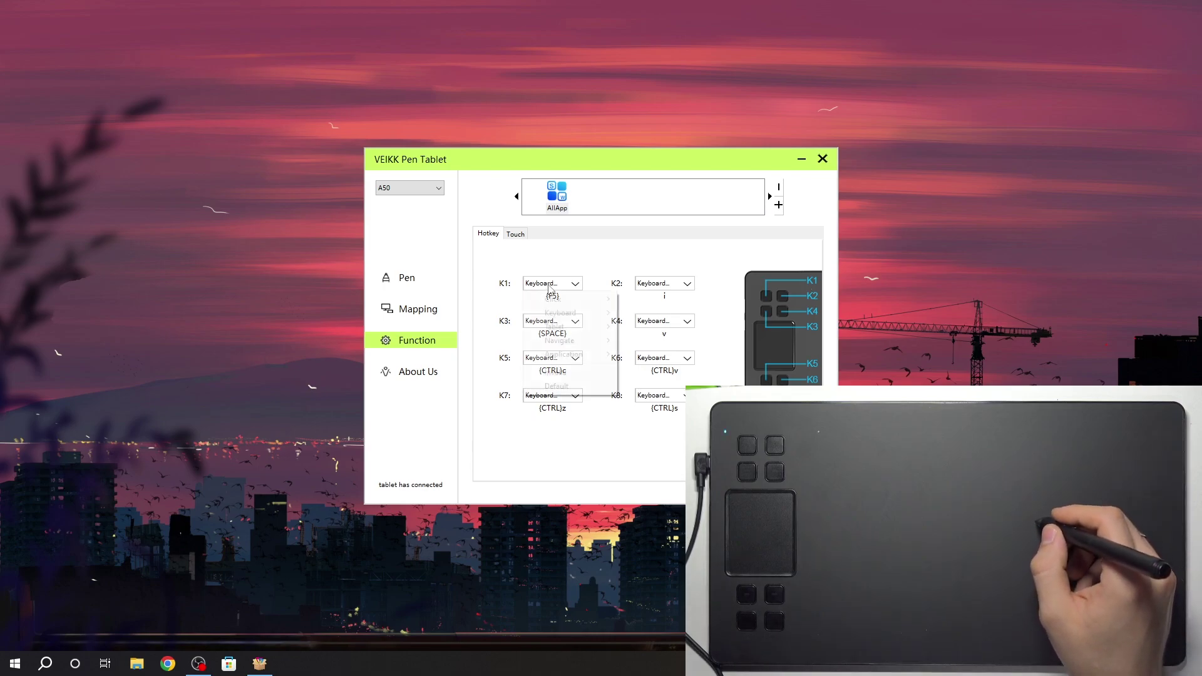
Step: Change K1 from F5 to Roller Backward, then bring up K3's assignment choices
left_click(566, 285)
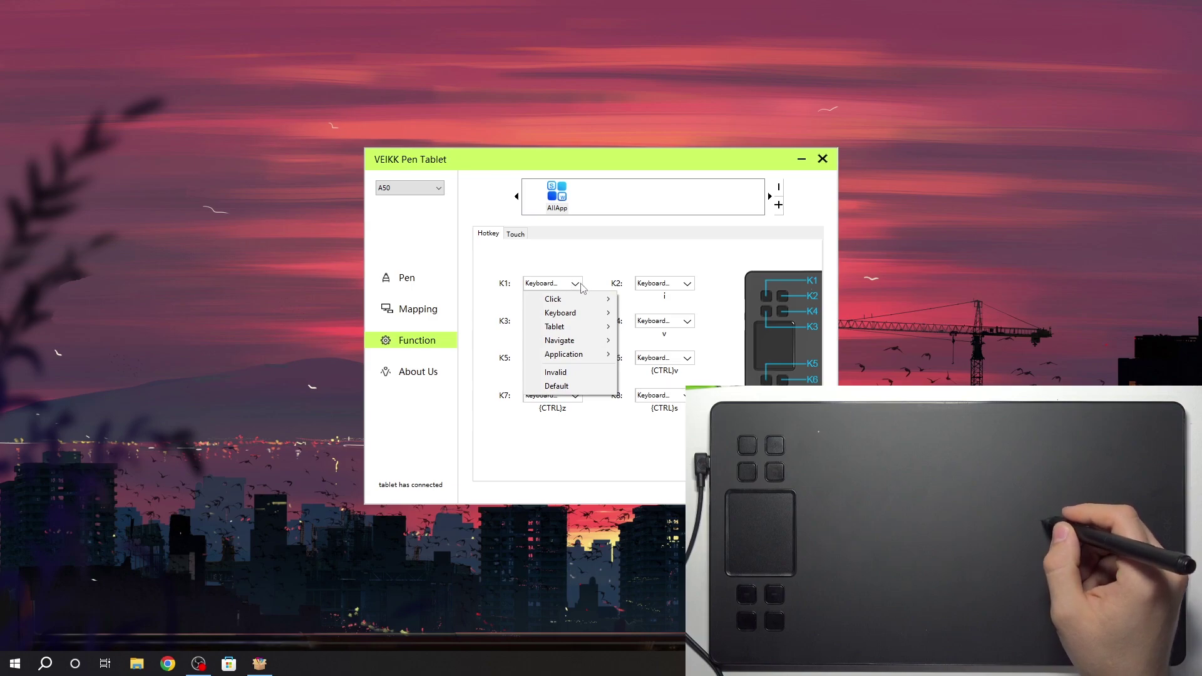
left_click(609, 236)
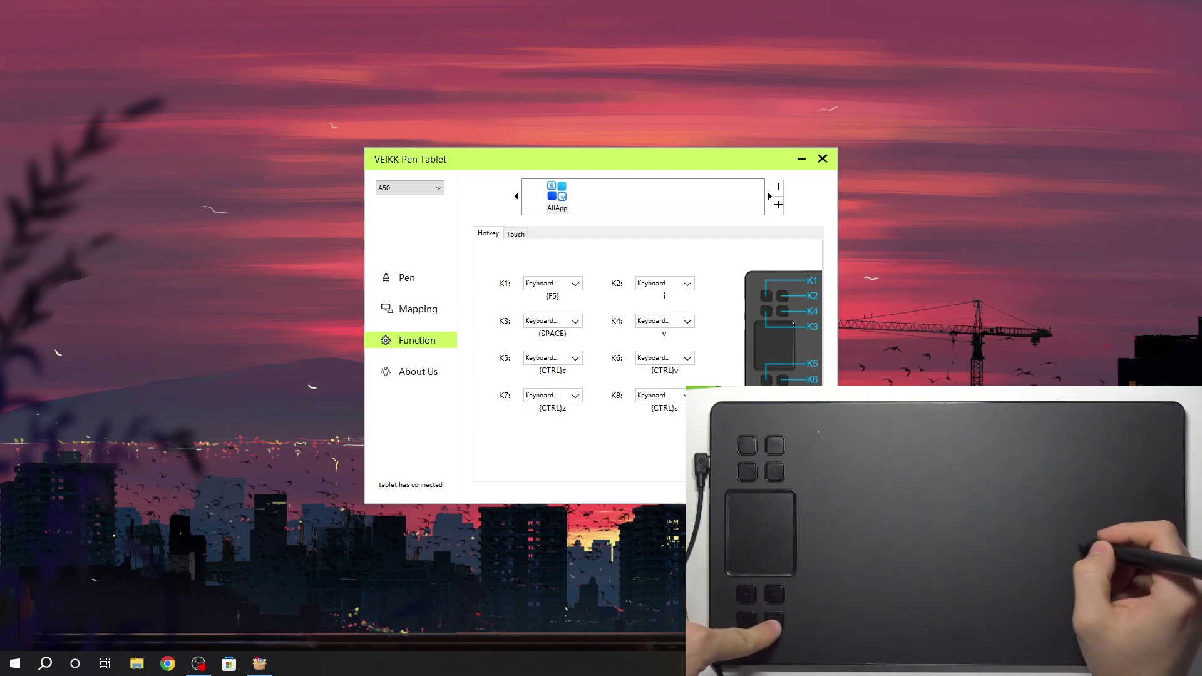
left_click(573, 285)
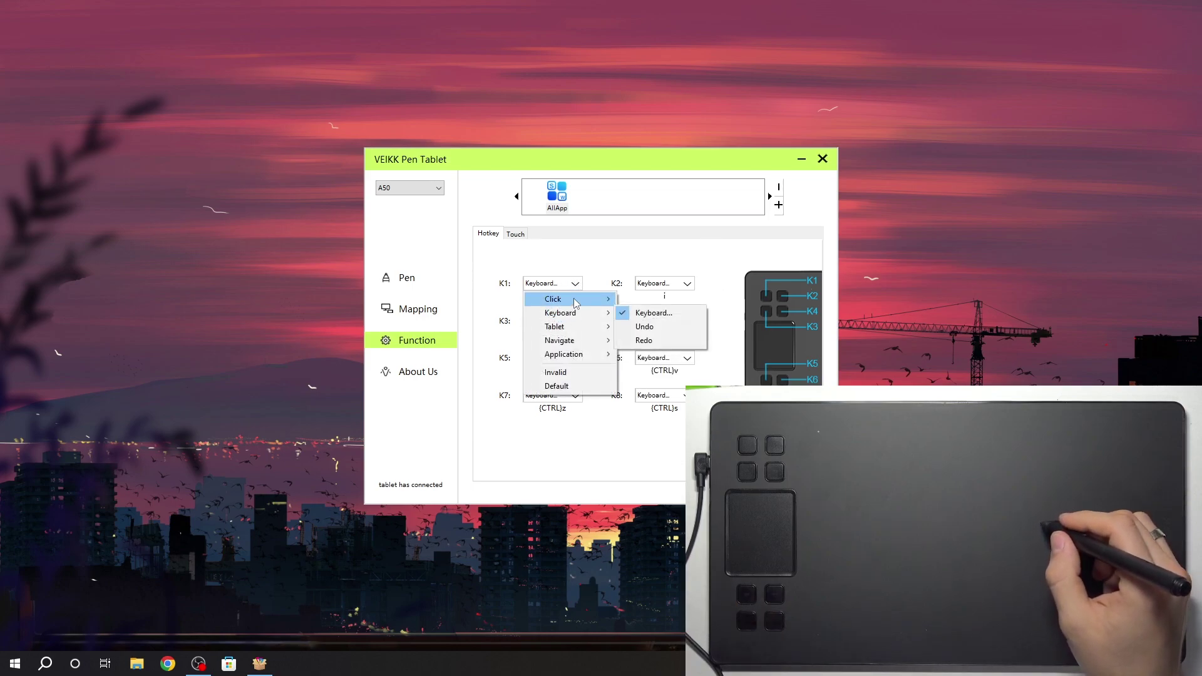
mouse_move(563, 299)
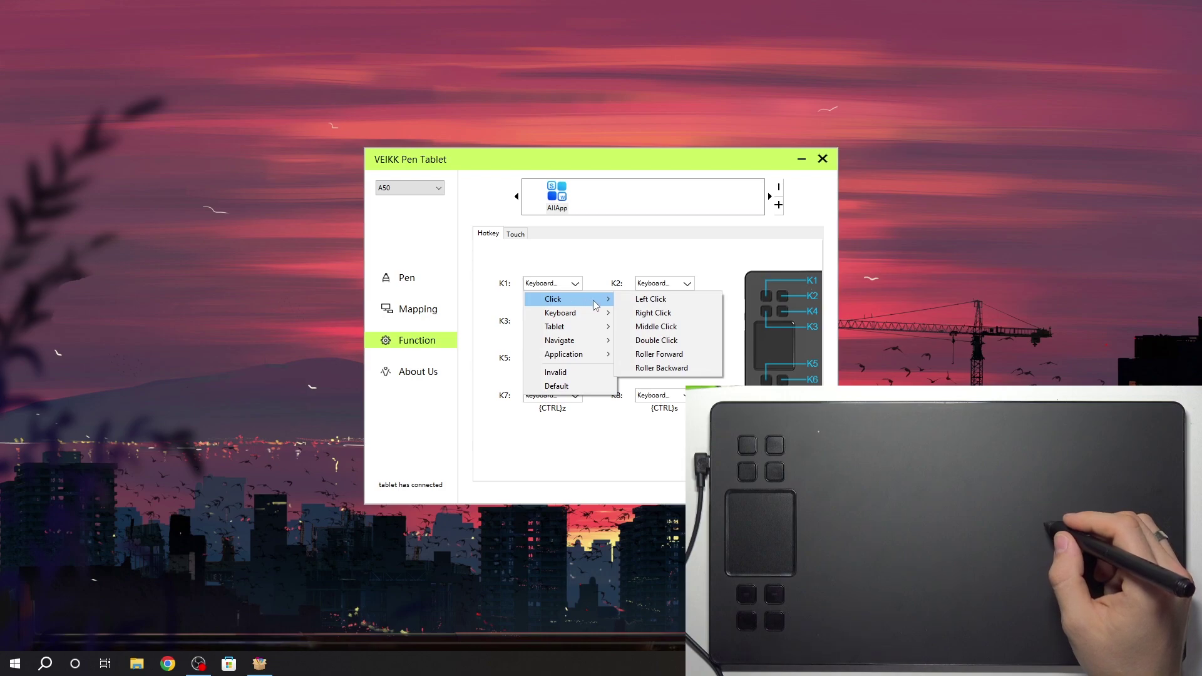
left_click(662, 367)
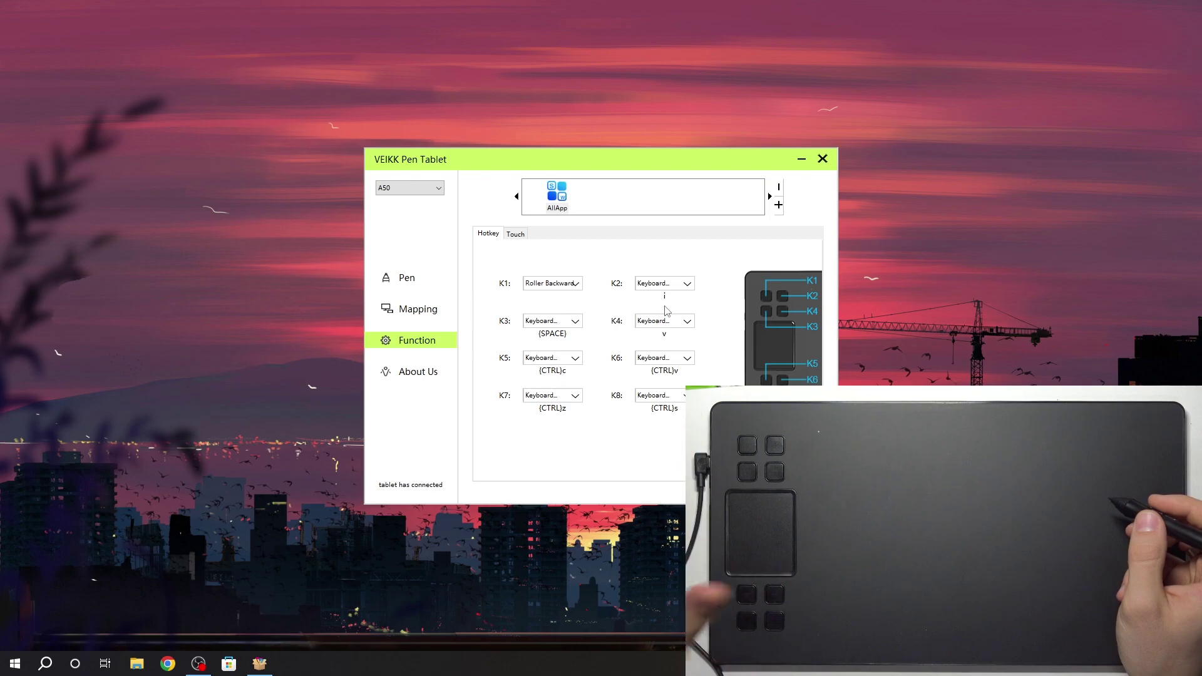
left_click(572, 321)
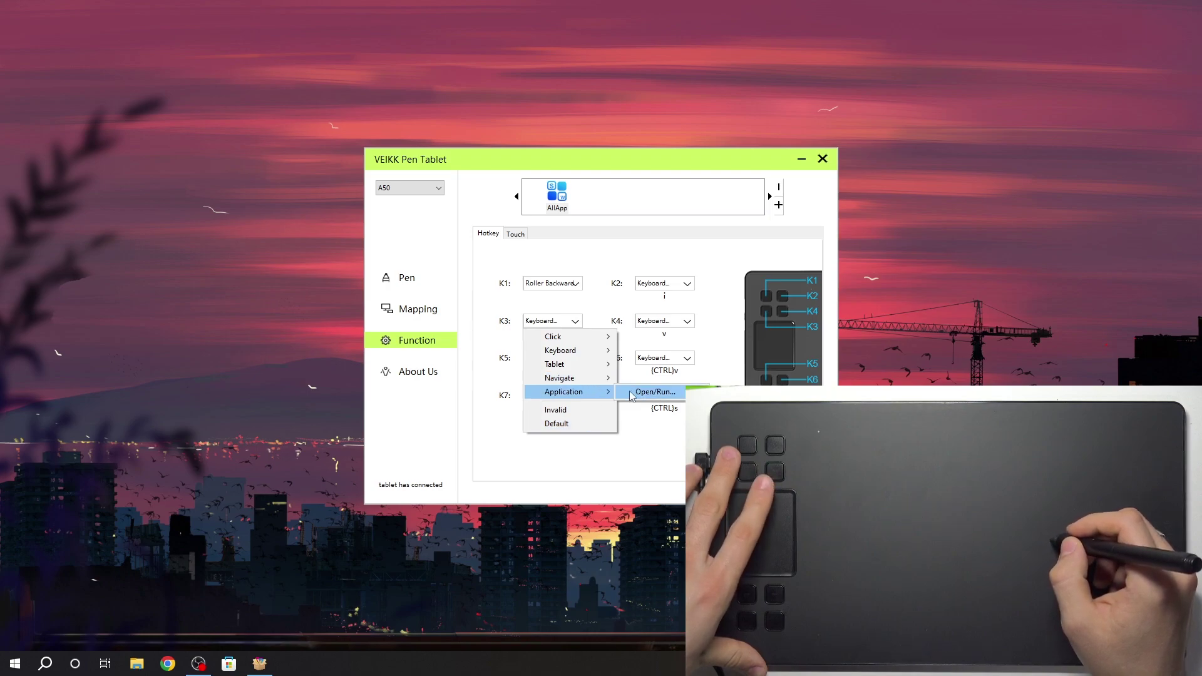
left_click(634, 395)
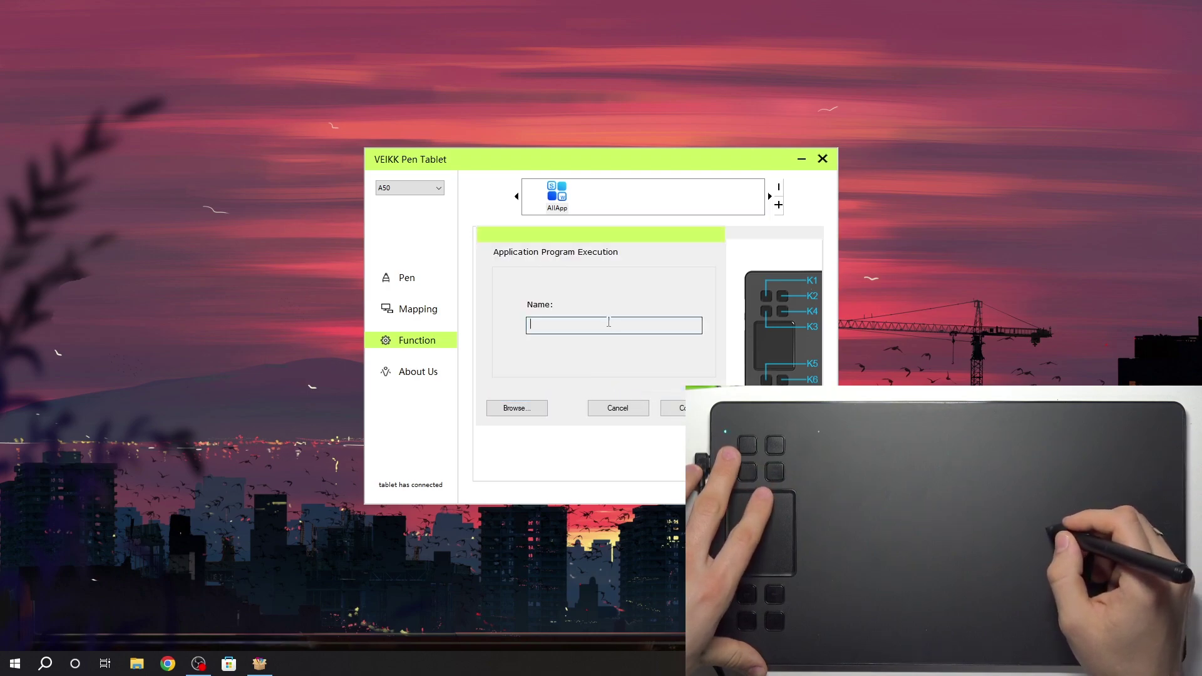
left_click(607, 331)
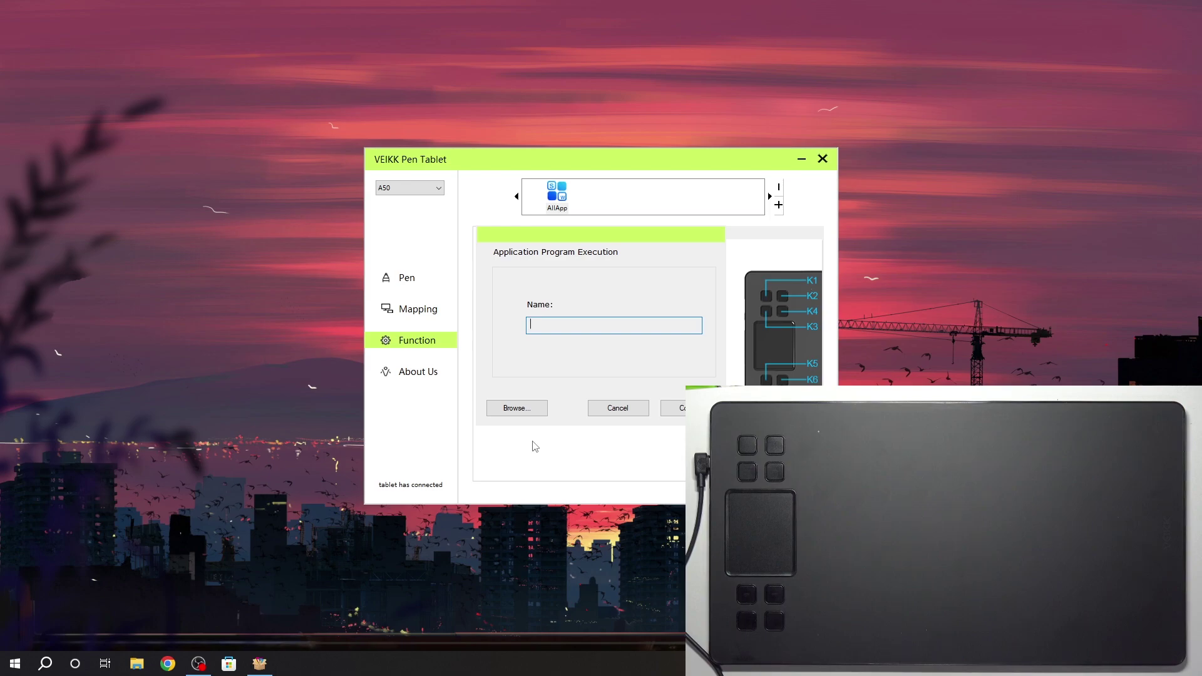
key("super+space")
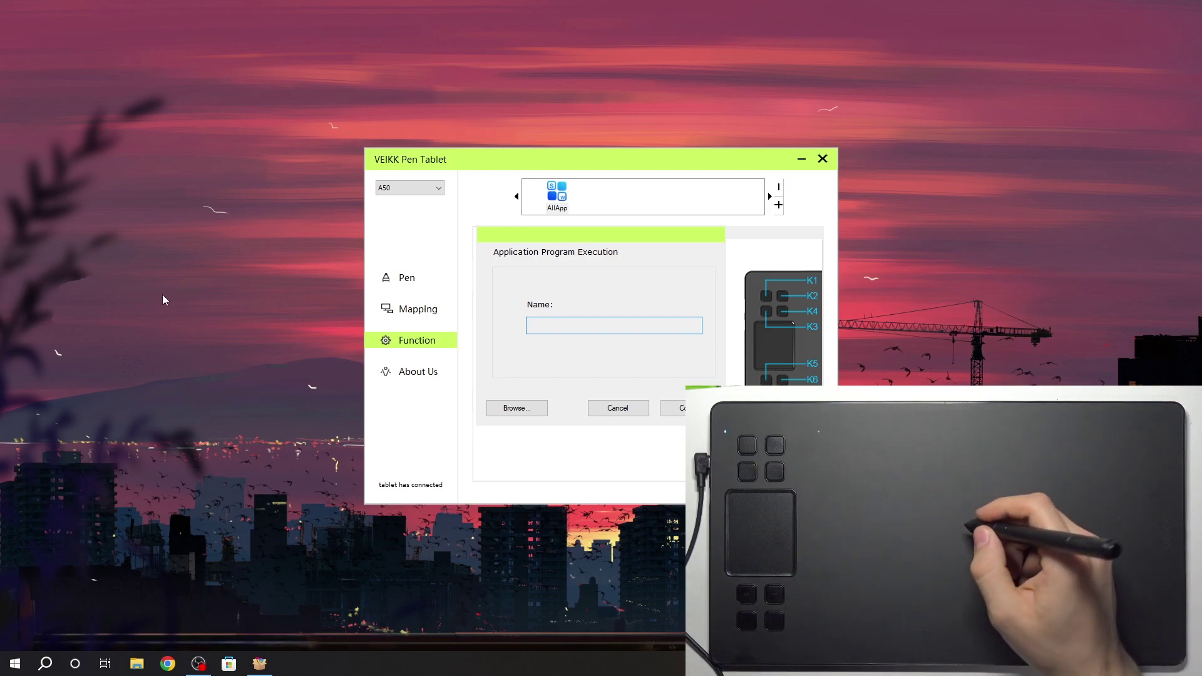
left_click(516, 408)
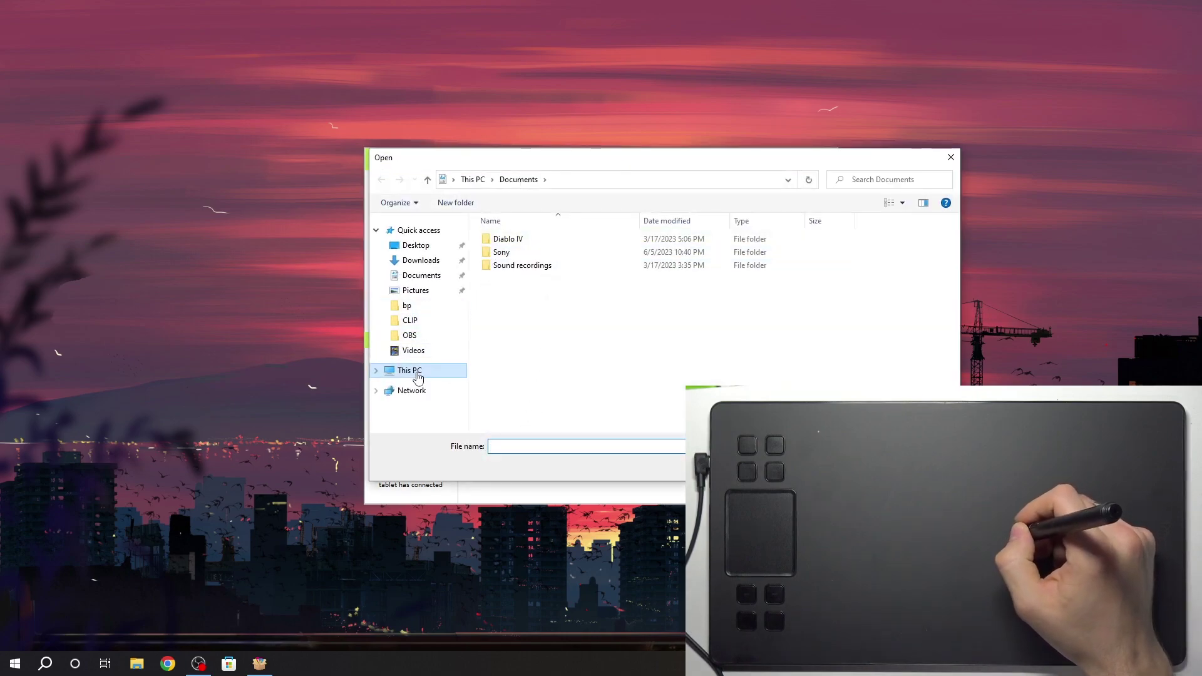
left_click(416, 377)
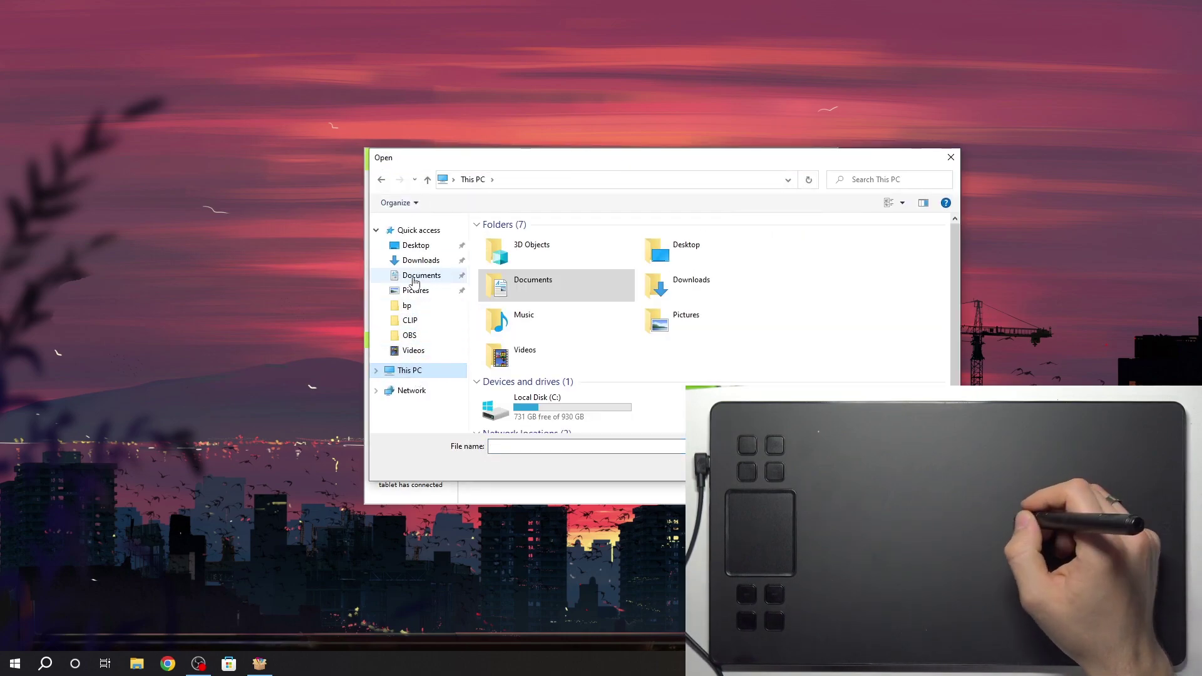
left_click(949, 156)
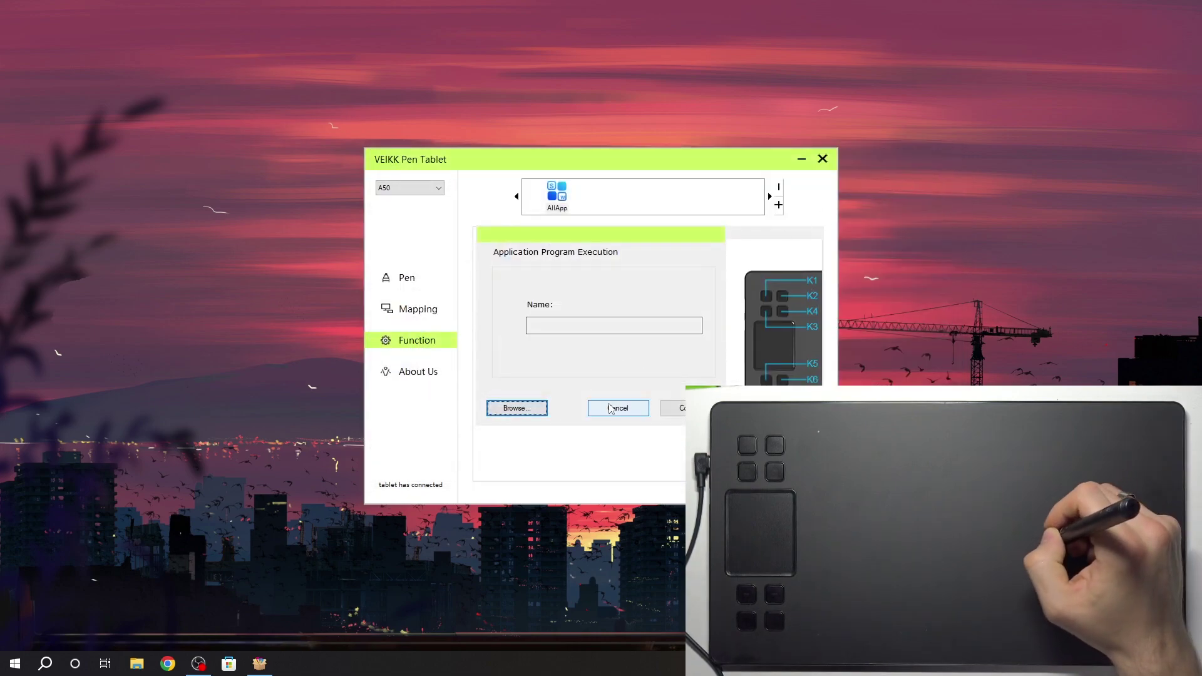
left_click(615, 408)
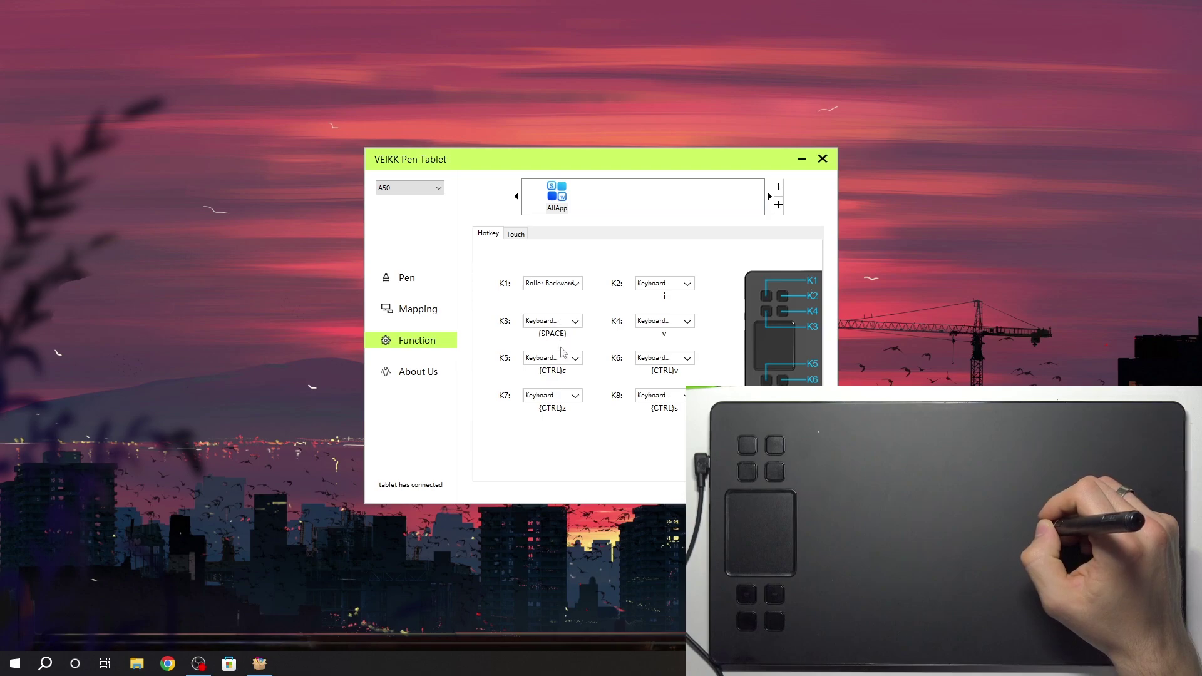
Step: Bring up K7's keystroke editor and clear out the old {CTRL}z combination
left_click(569, 395)
mouse_move(561, 424)
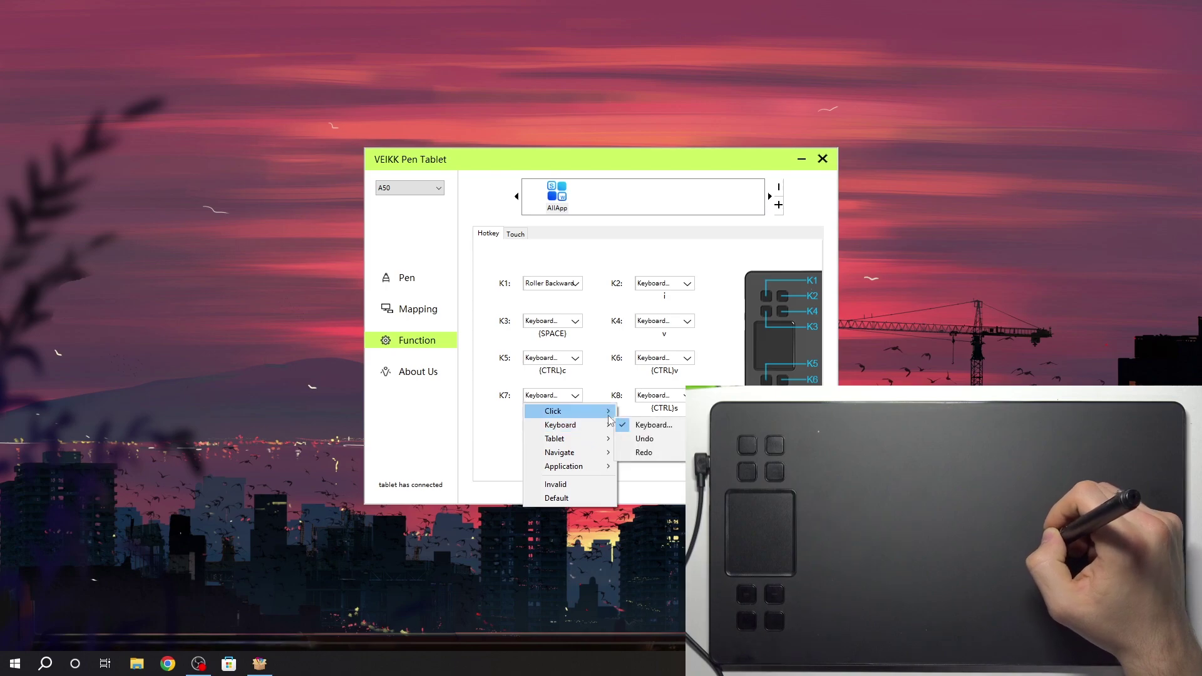
left_click(653, 425)
type("{CTRL}z{BACKSPACE}")
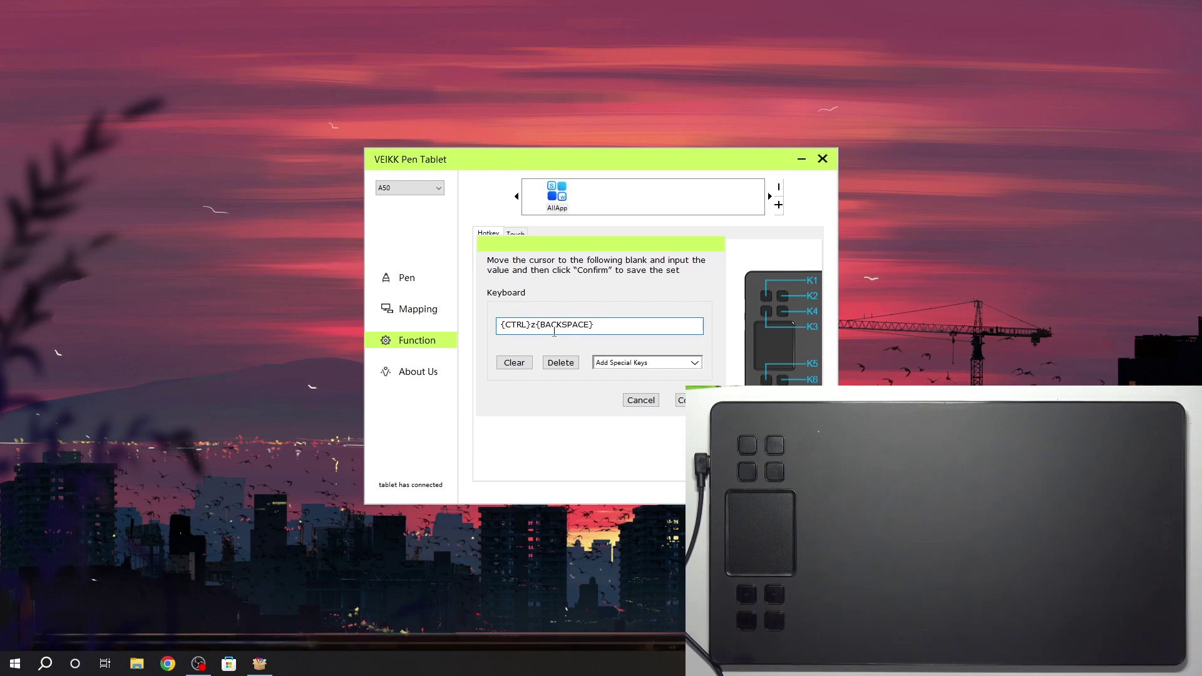
key("BackSpace")
key("BackSpace")
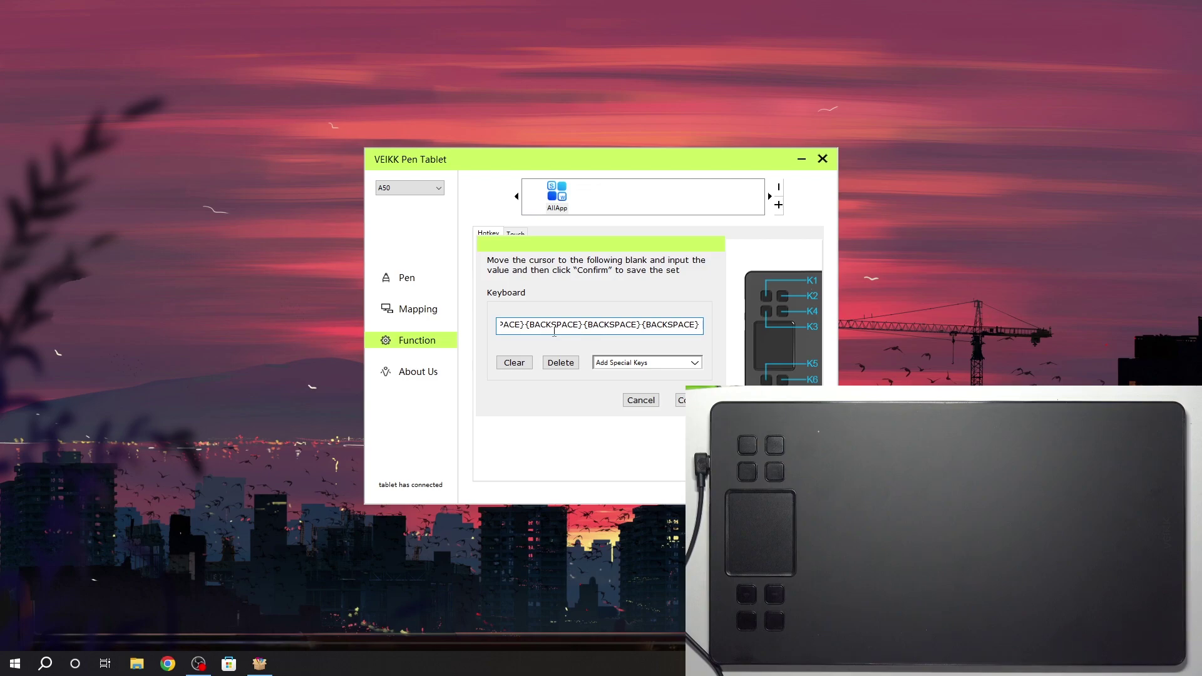
left_click(513, 364)
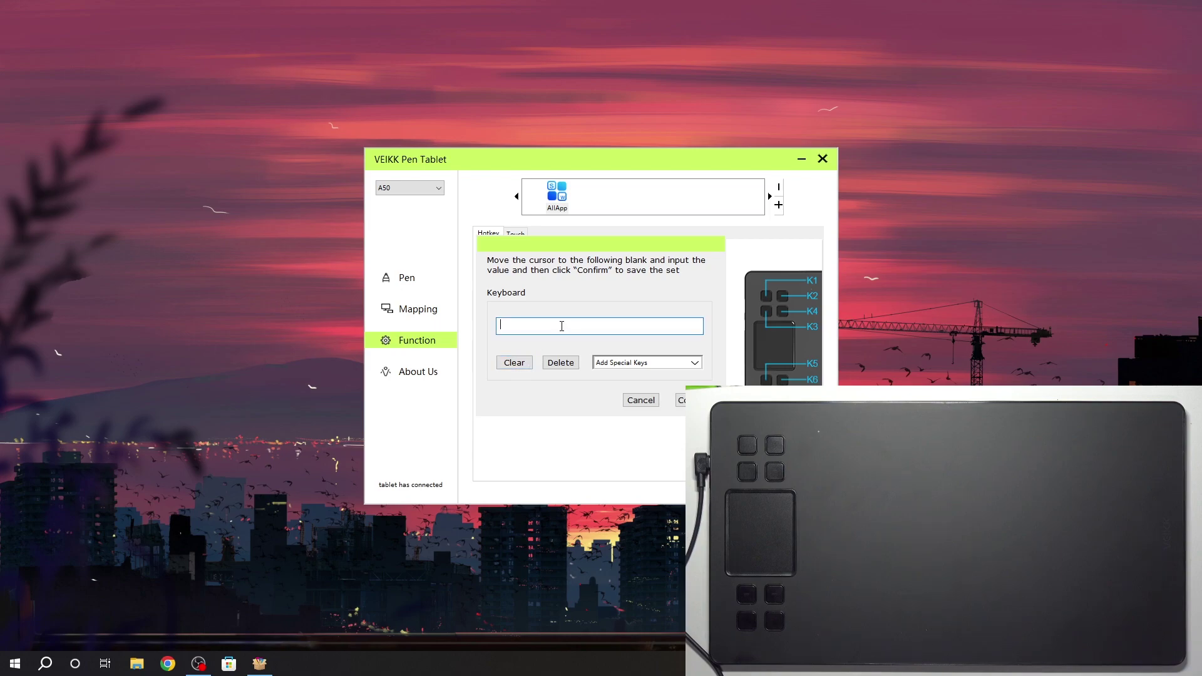
Step: Build the {CTRL}d keystroke from Add Special Keys plus d and confirm it for K7
left_click(620, 362)
left_click(625, 396)
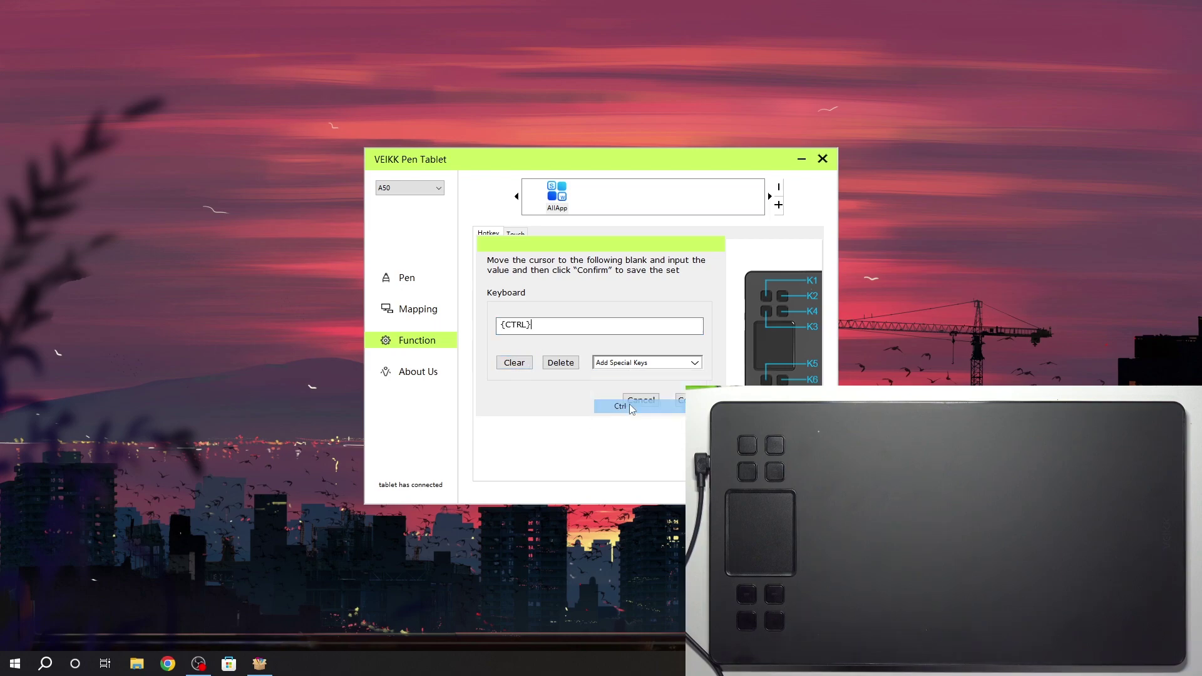
left_click(635, 368)
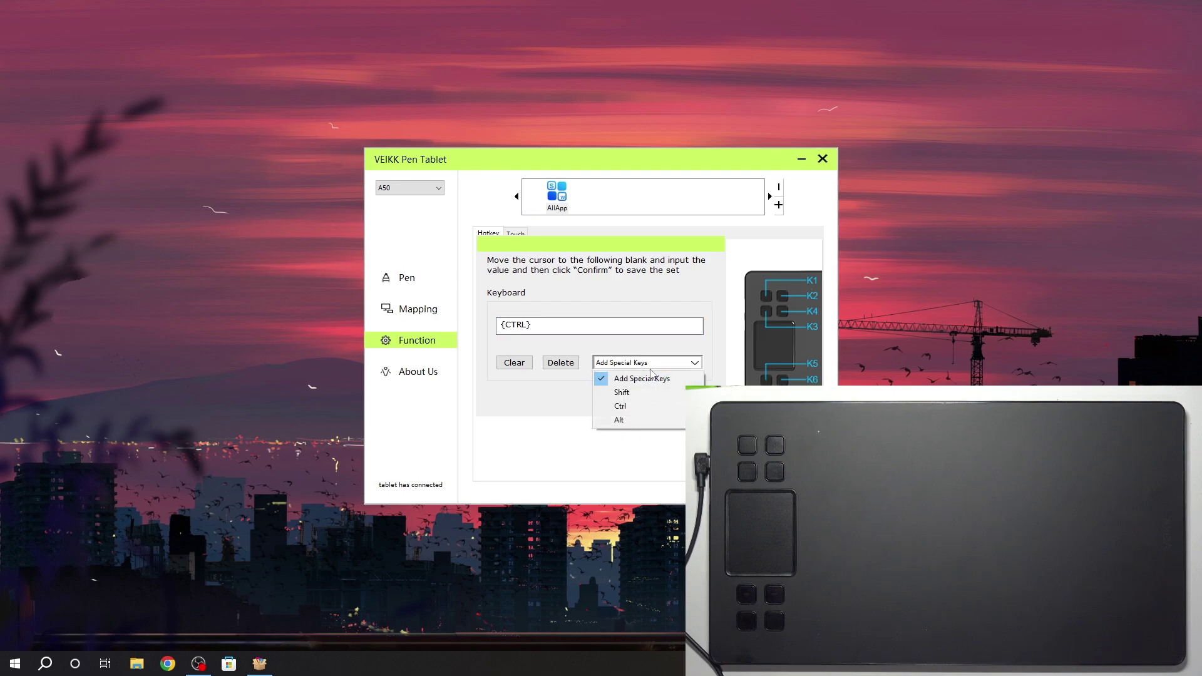
left_click(648, 368)
left_click(576, 322)
type("d")
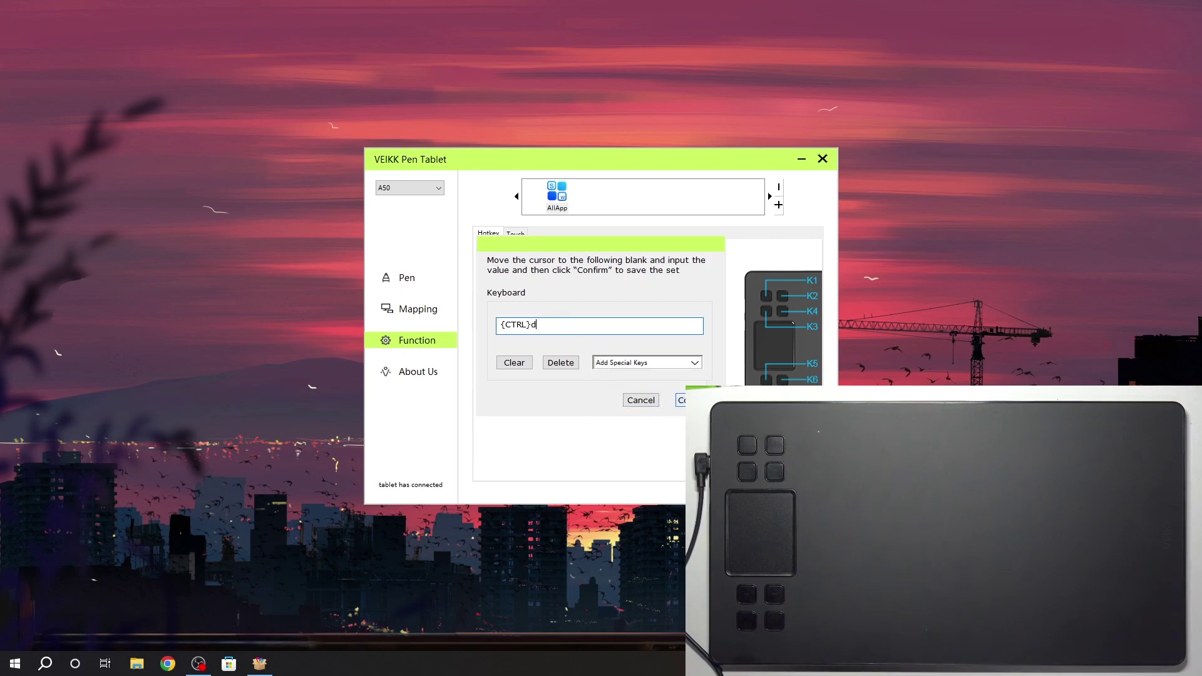
left_click(699, 400)
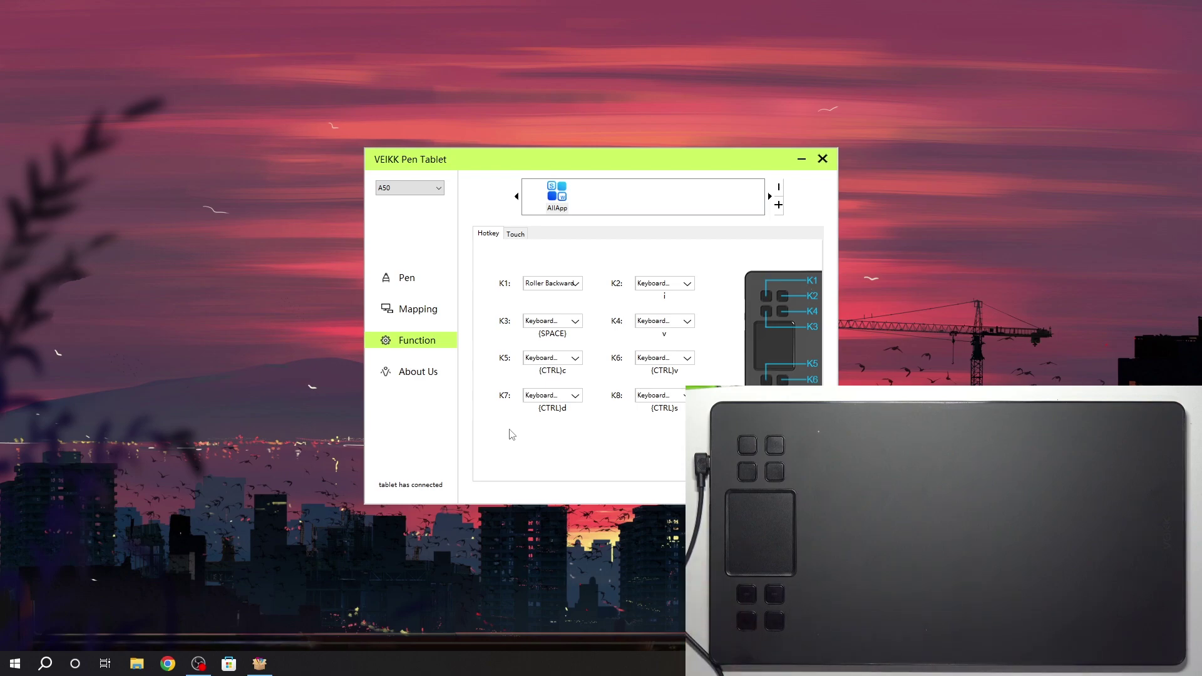
left_click(137, 663)
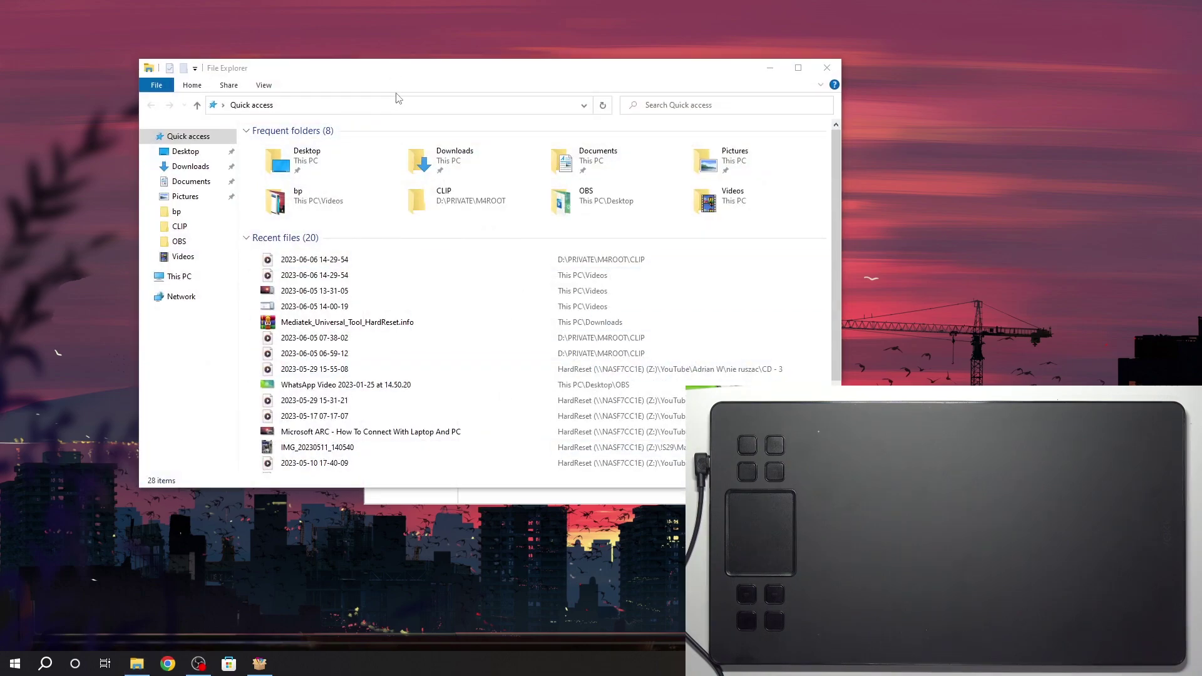
left_click_drag(452, 80, 502, 106)
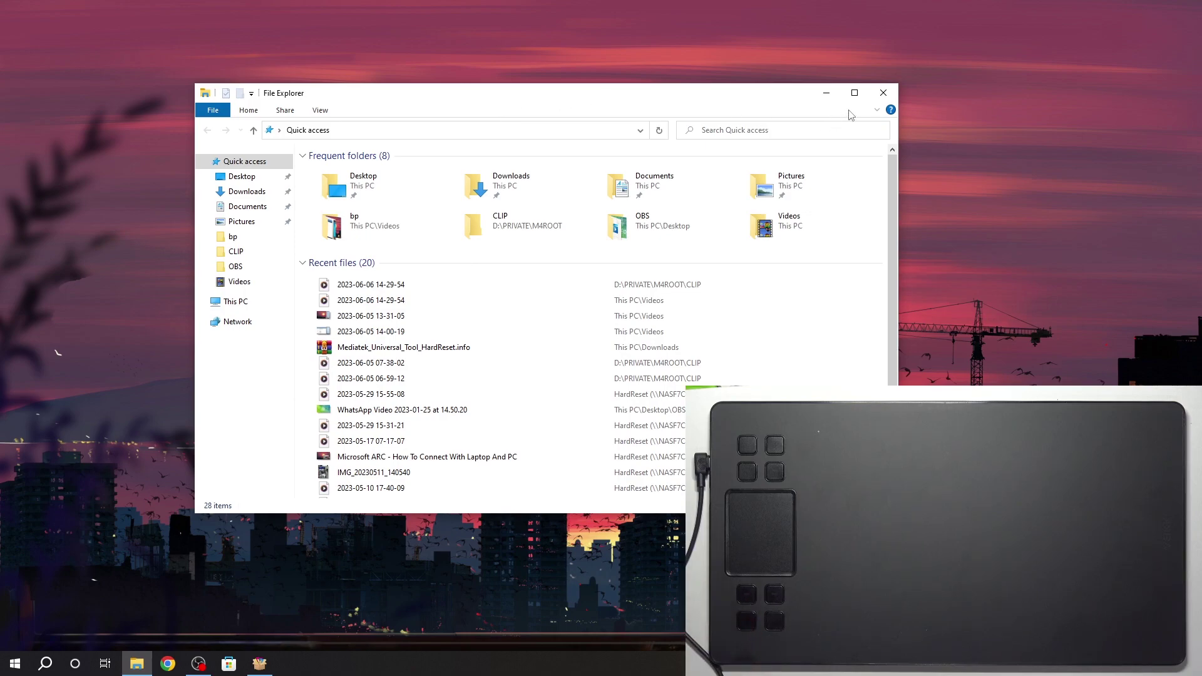
left_click(883, 93)
Step: Replace K7's {CTRL}d with the show-desktop shortcut {LWIN}d and confirm it
left_click(566, 396)
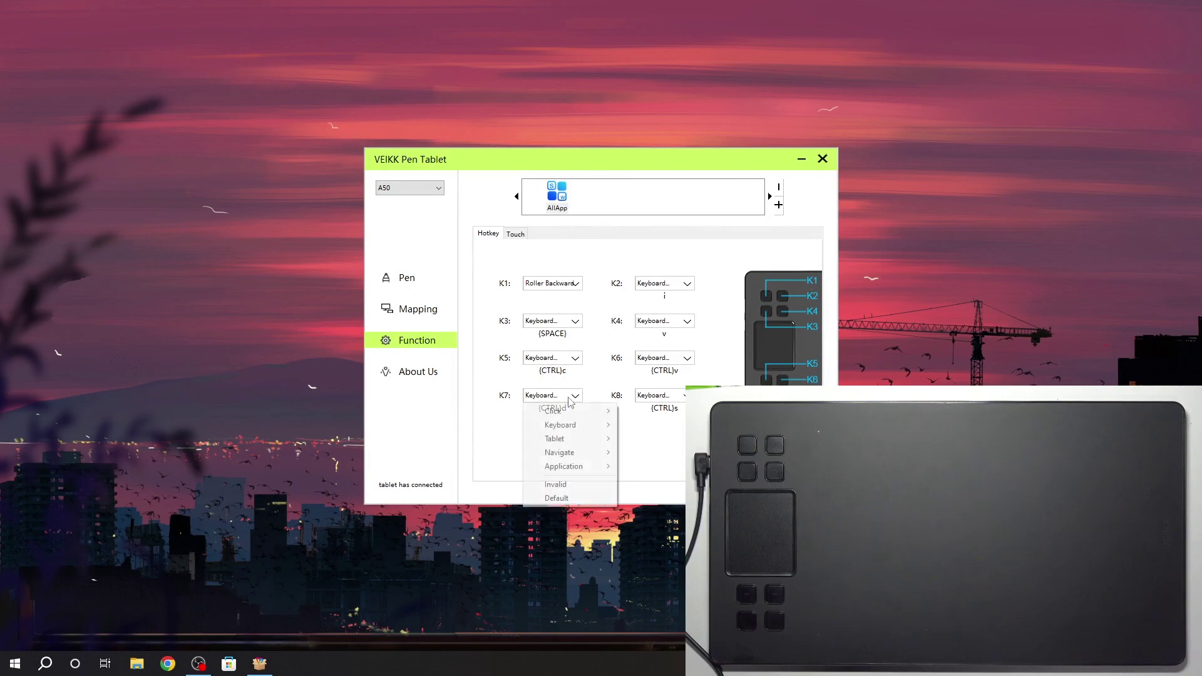
mouse_move(560, 424)
left_click(672, 429)
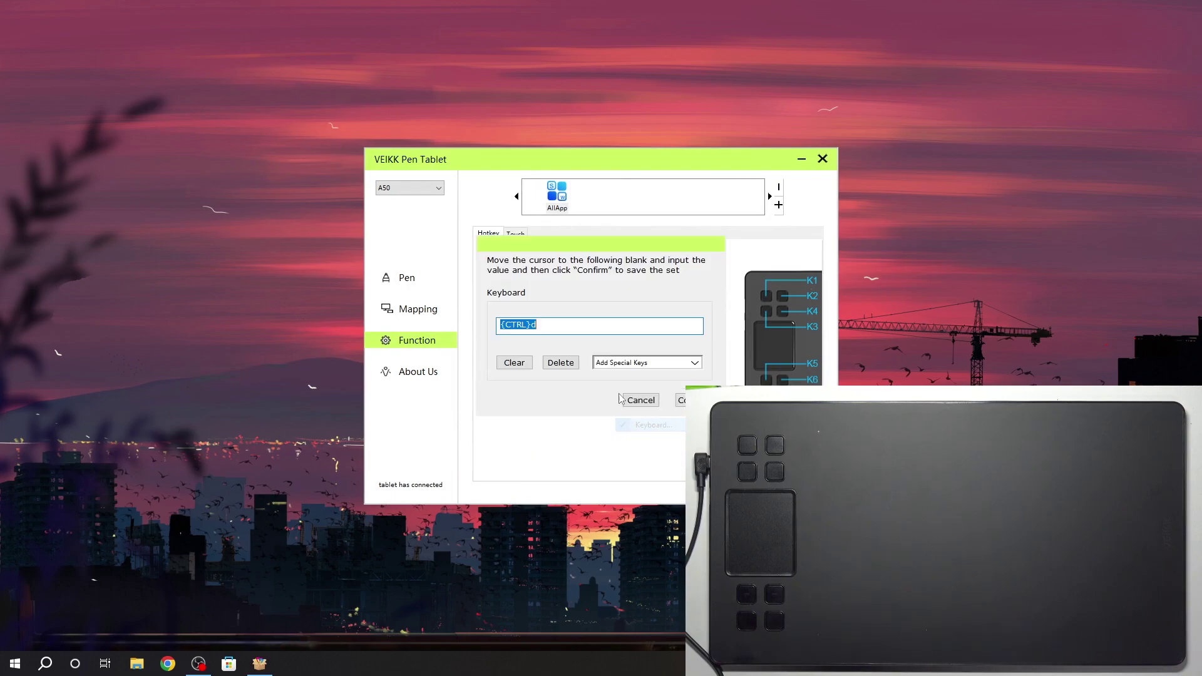
left_click(651, 366)
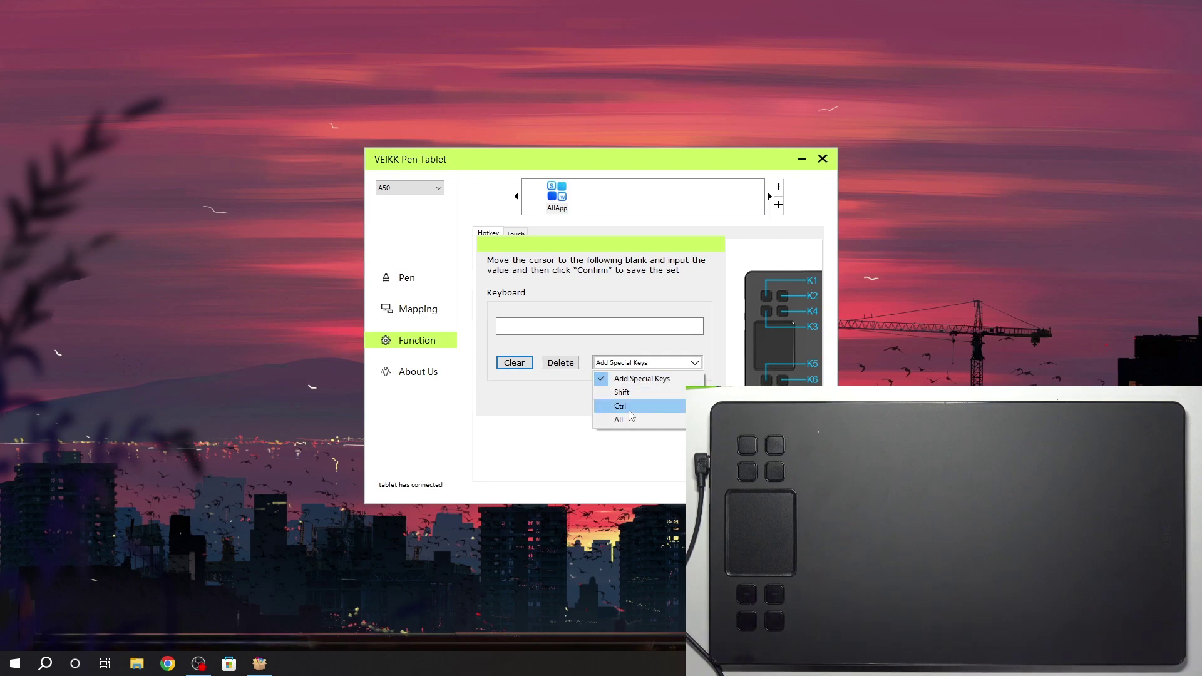
left_click(575, 325)
type("{LWIN}")
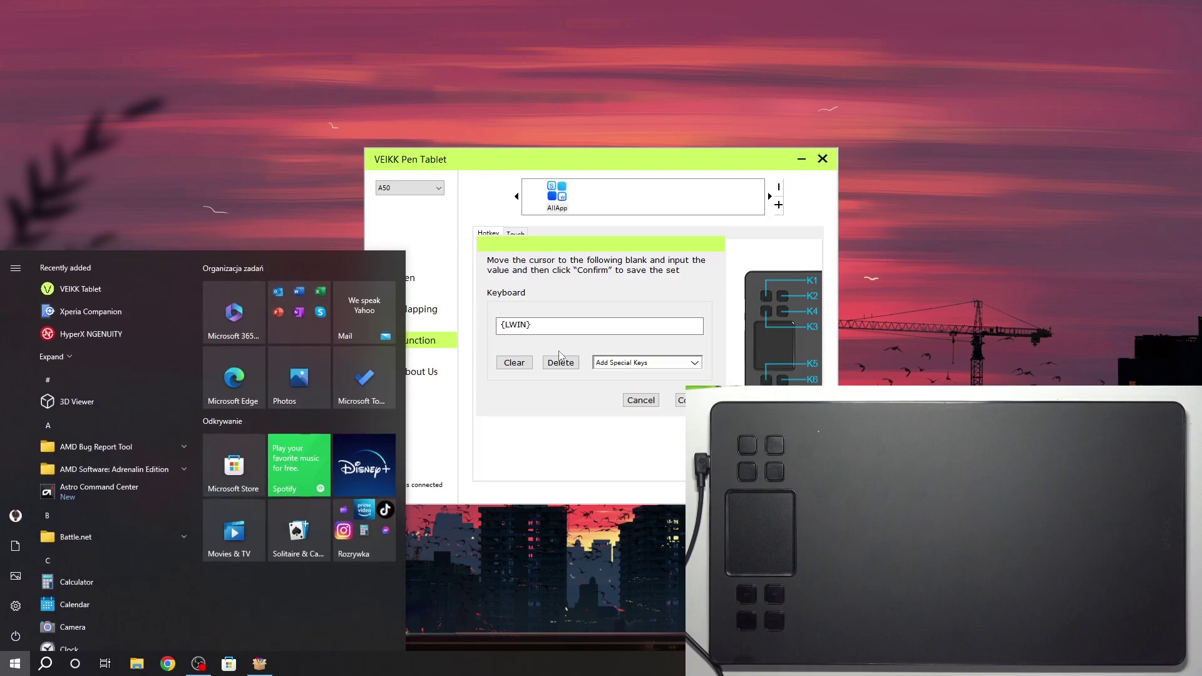
left_click(559, 322)
type("d")
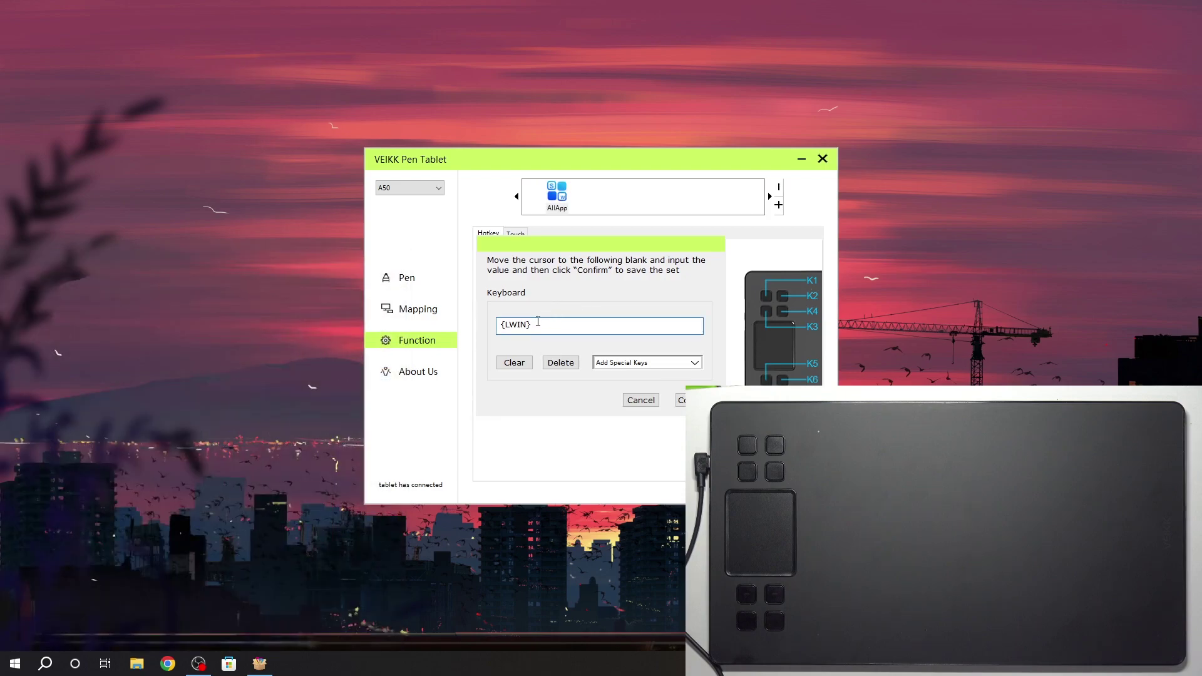
left_click(682, 400)
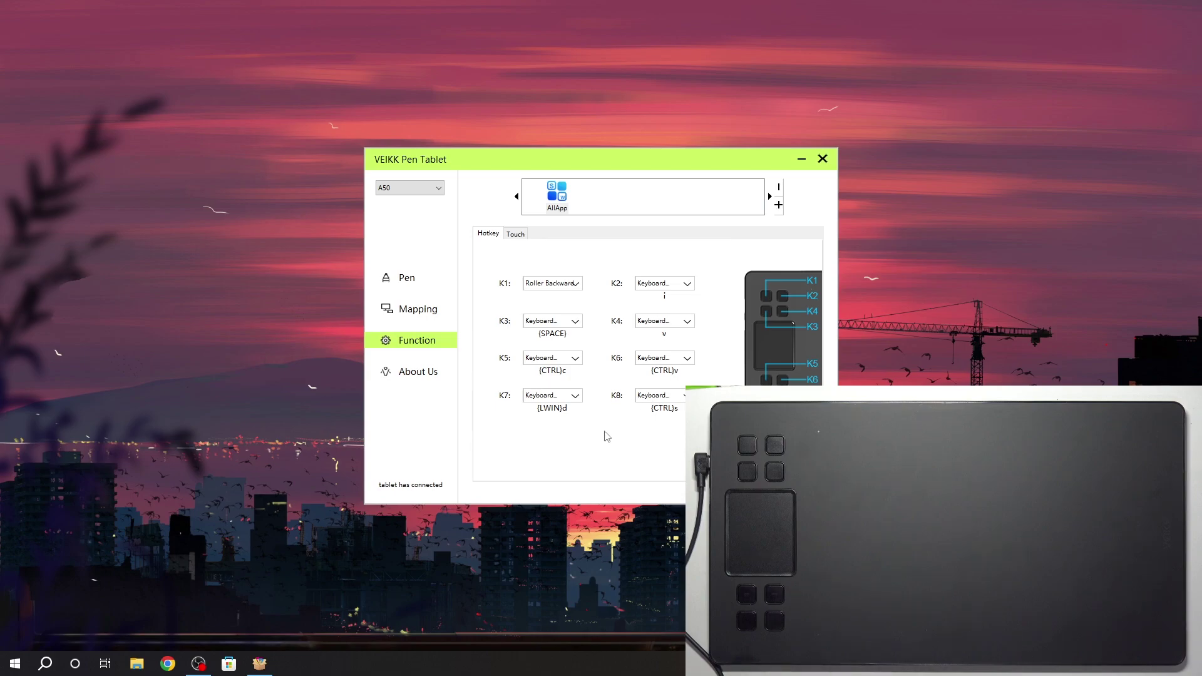
key("super+d")
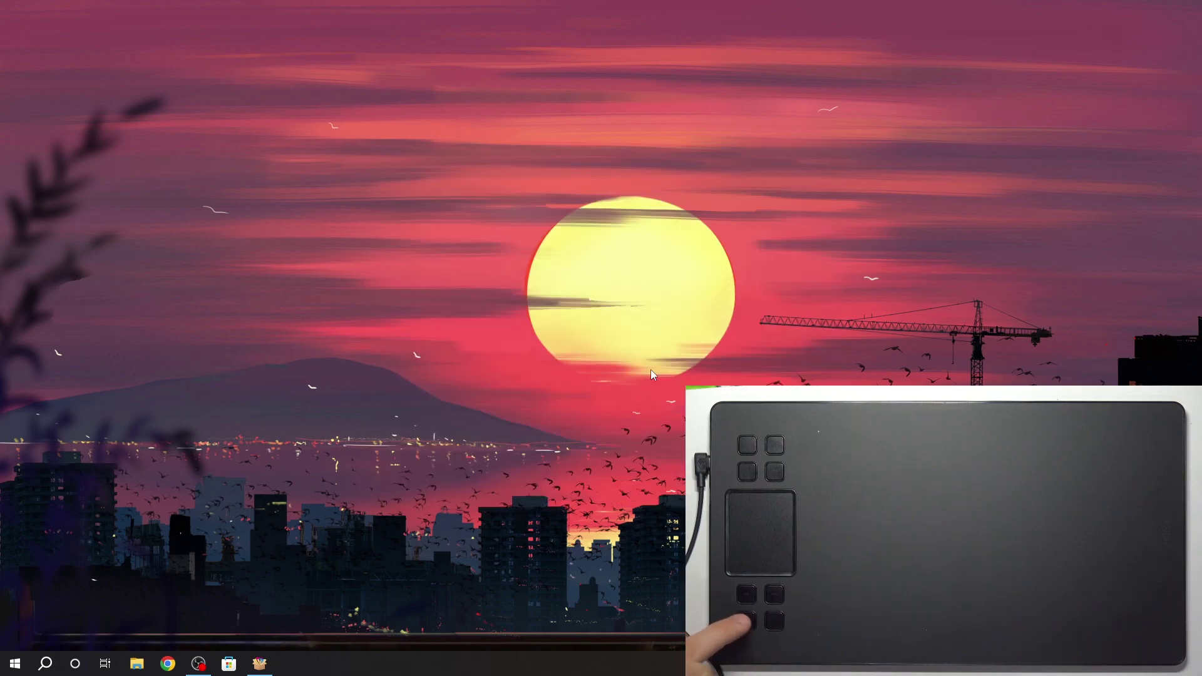
key("super+d")
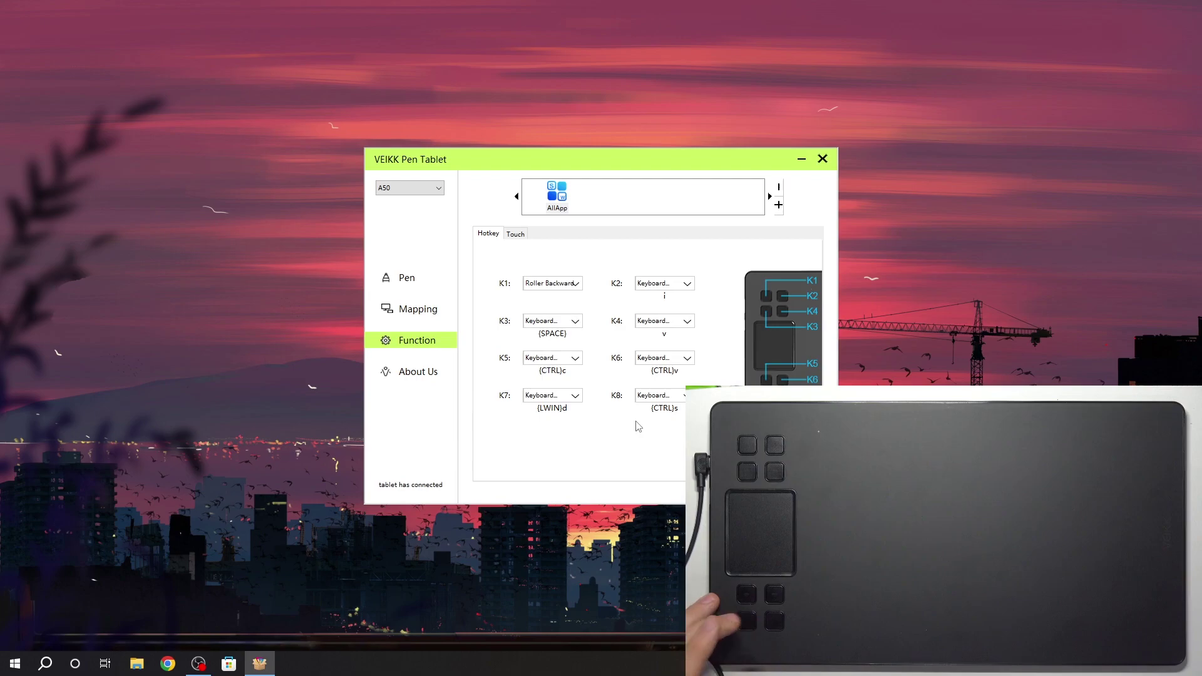
key("super+d")
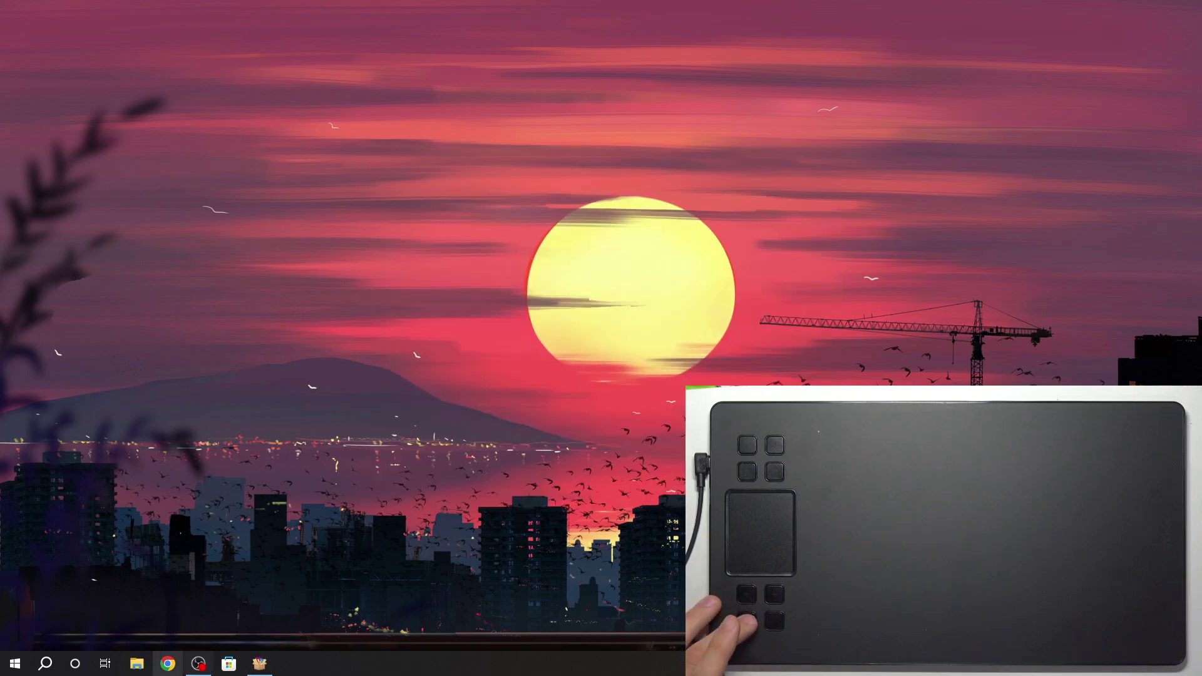
key("super+d")
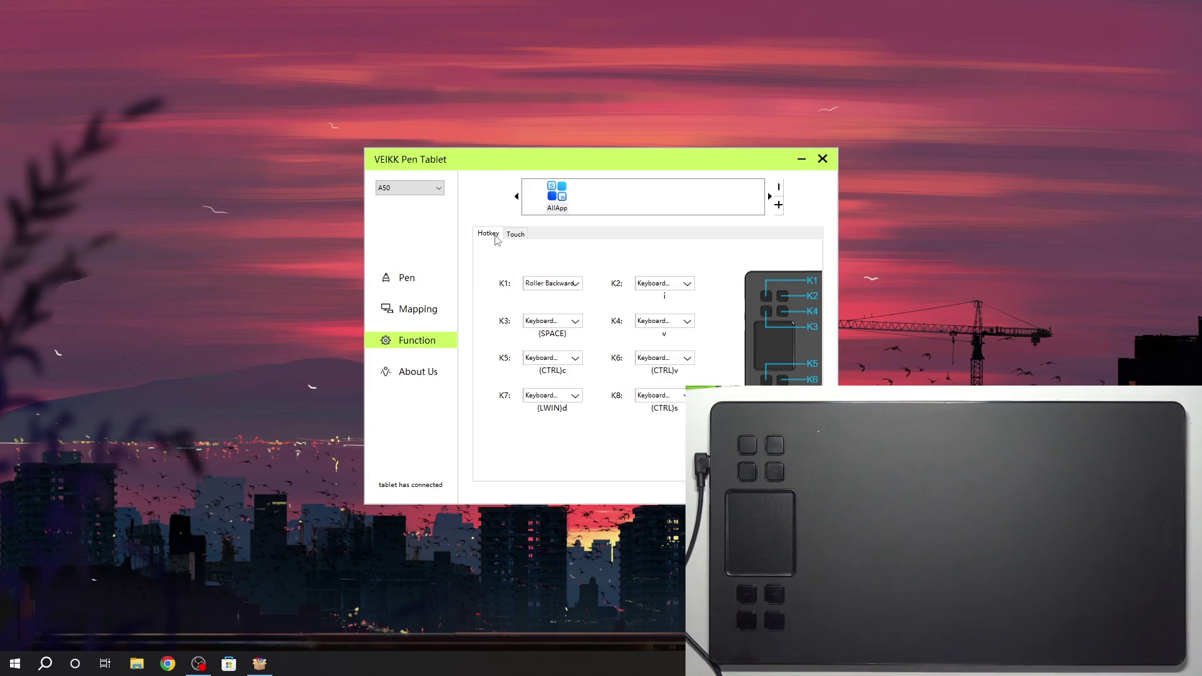
Step: On the Touch page set Touch Right to Undo, verify it, and return to the Hotkey list
left_click(516, 233)
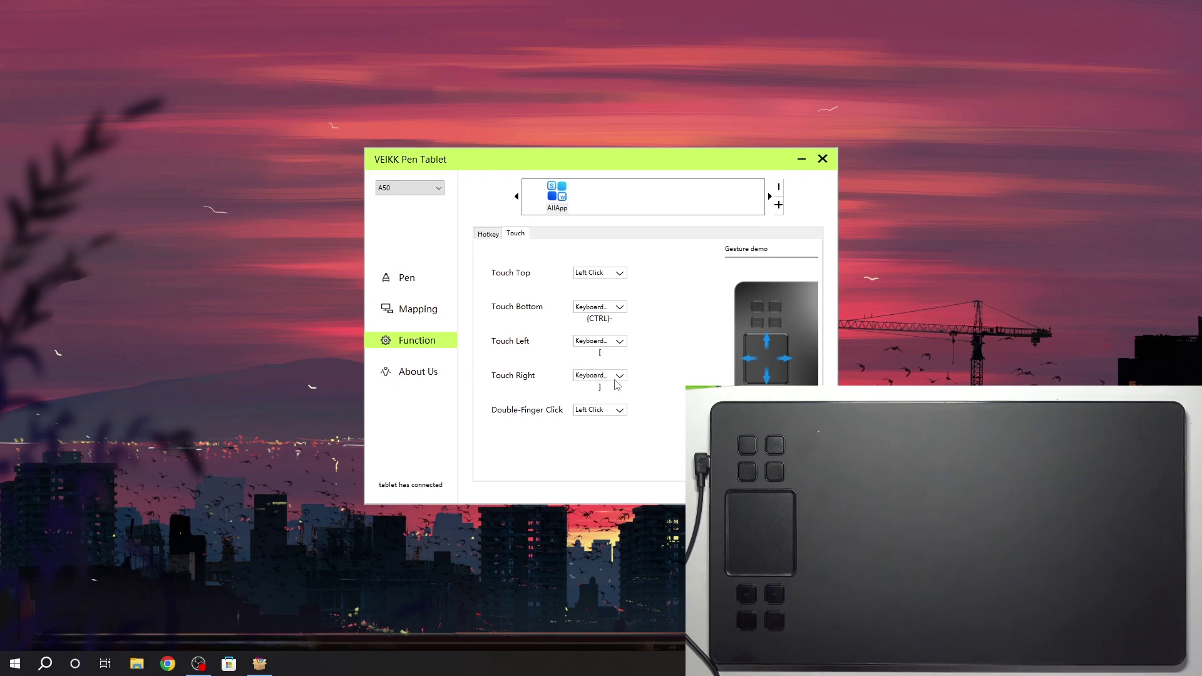
left_click(616, 379)
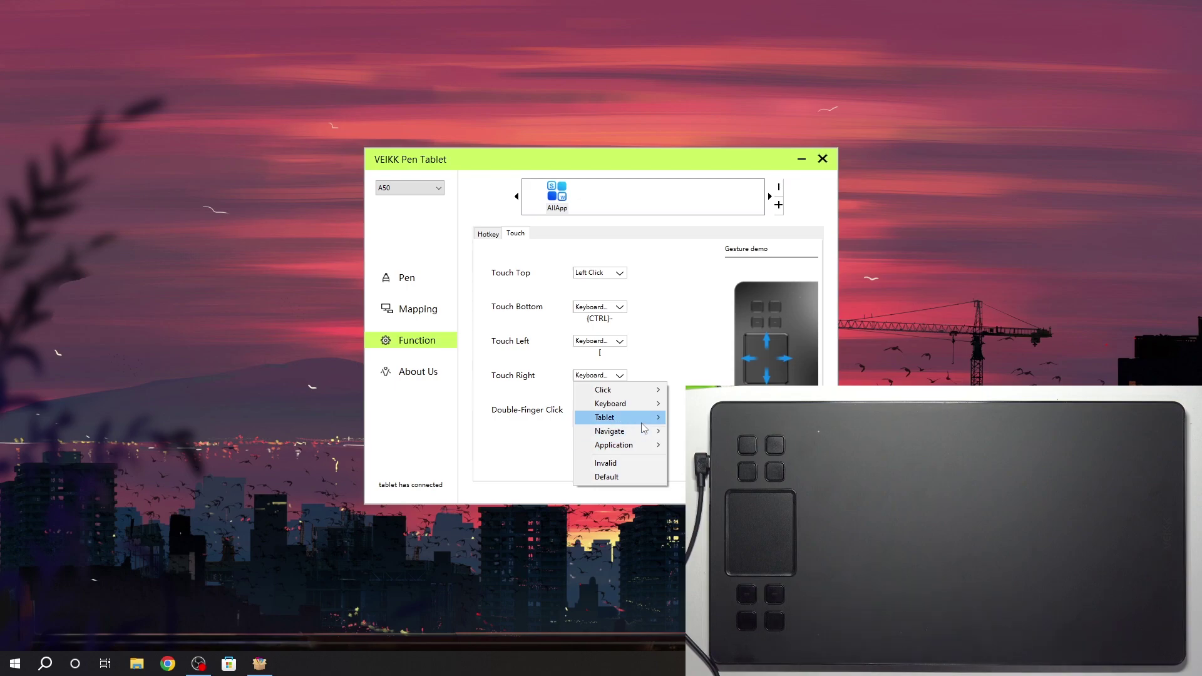
mouse_move(619, 404)
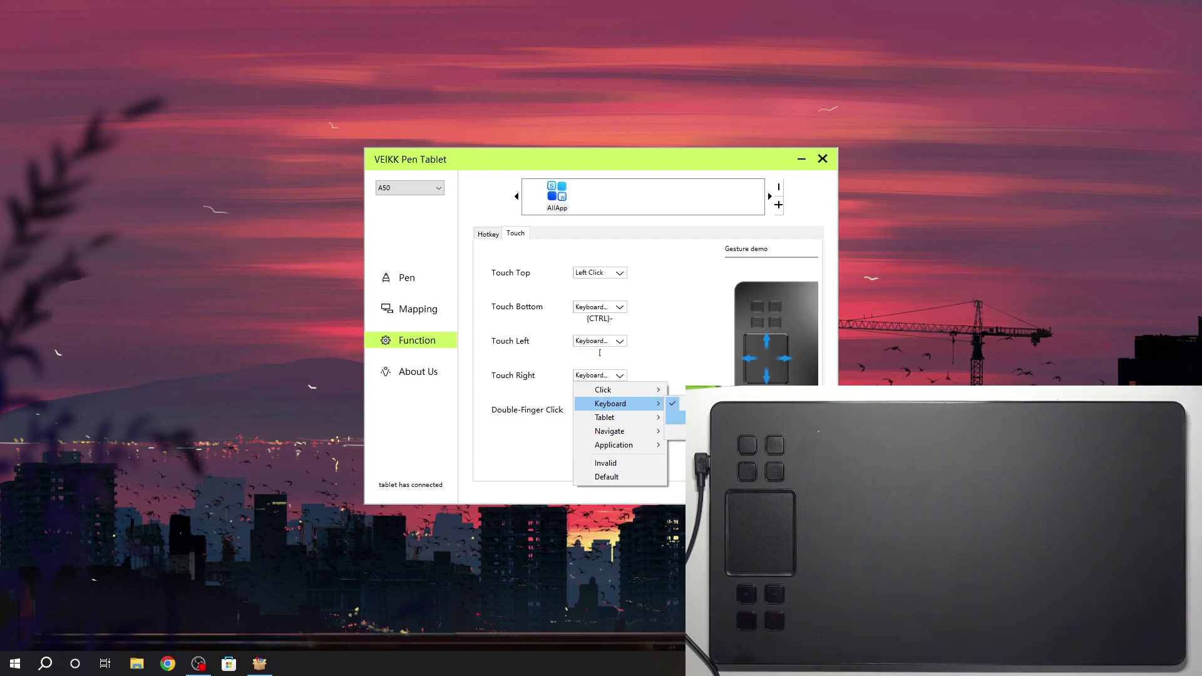
left_click(704, 417)
left_click(605, 375)
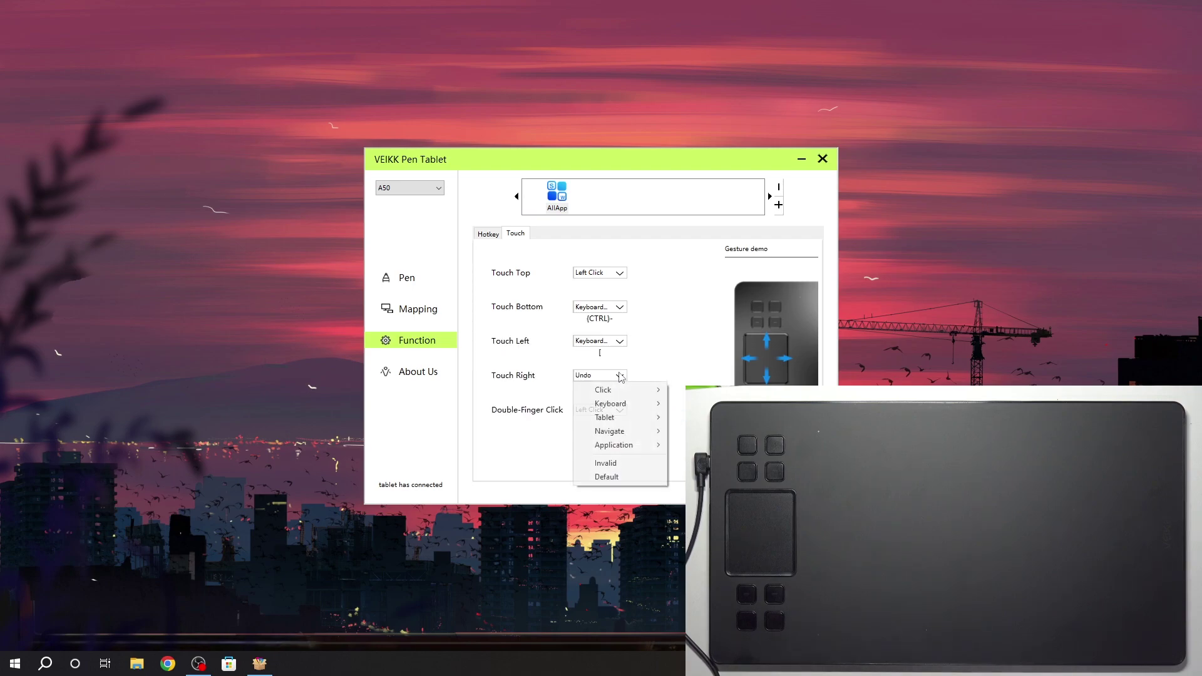
left_click(498, 452)
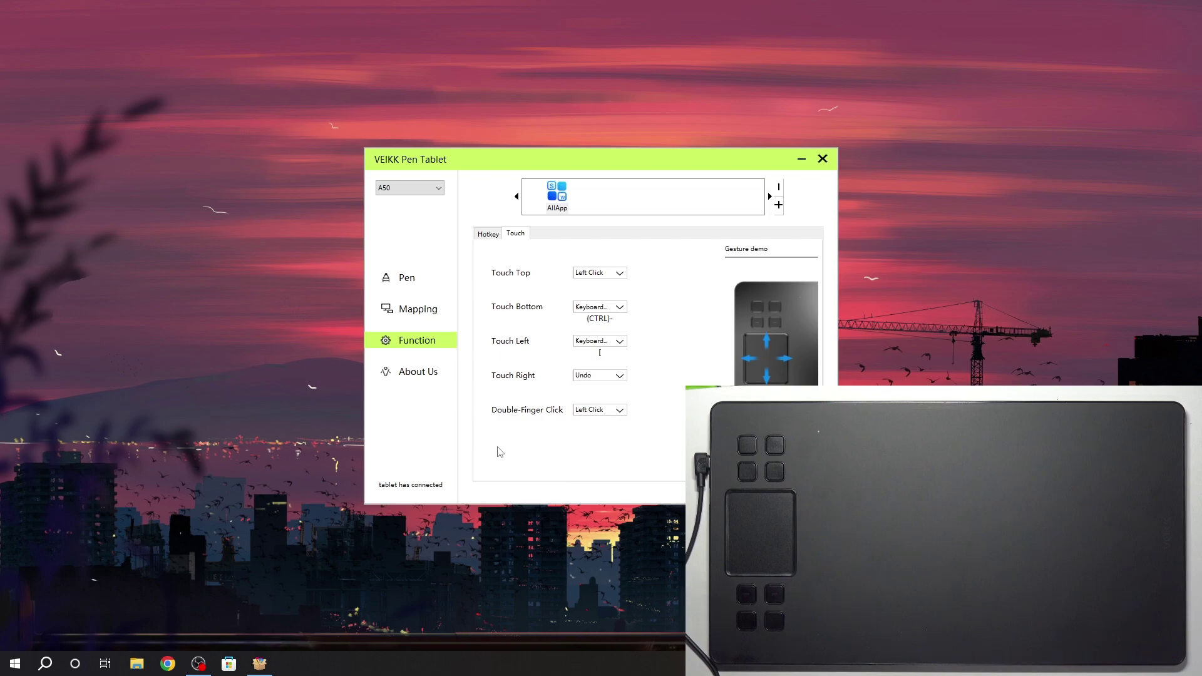
left_click(489, 236)
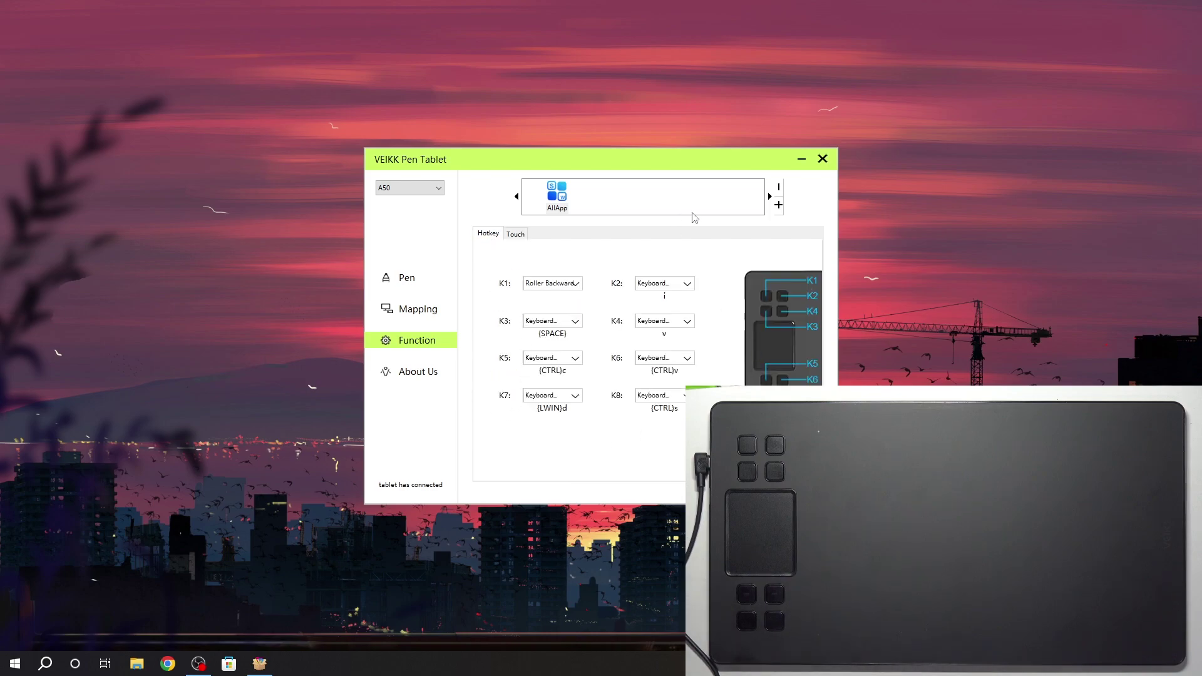
Step: Show the Pen page with button 1 Pen/Erase, button 2 Right Click and the pressure curve
left_click(418, 310)
left_click(436, 279)
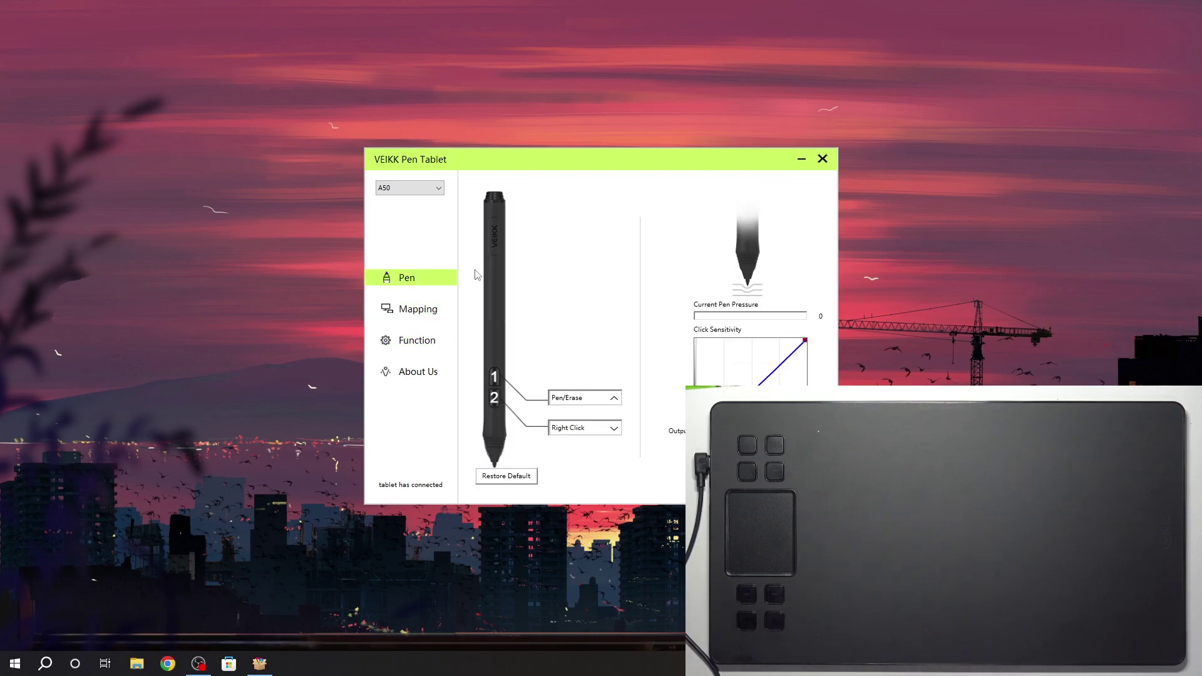